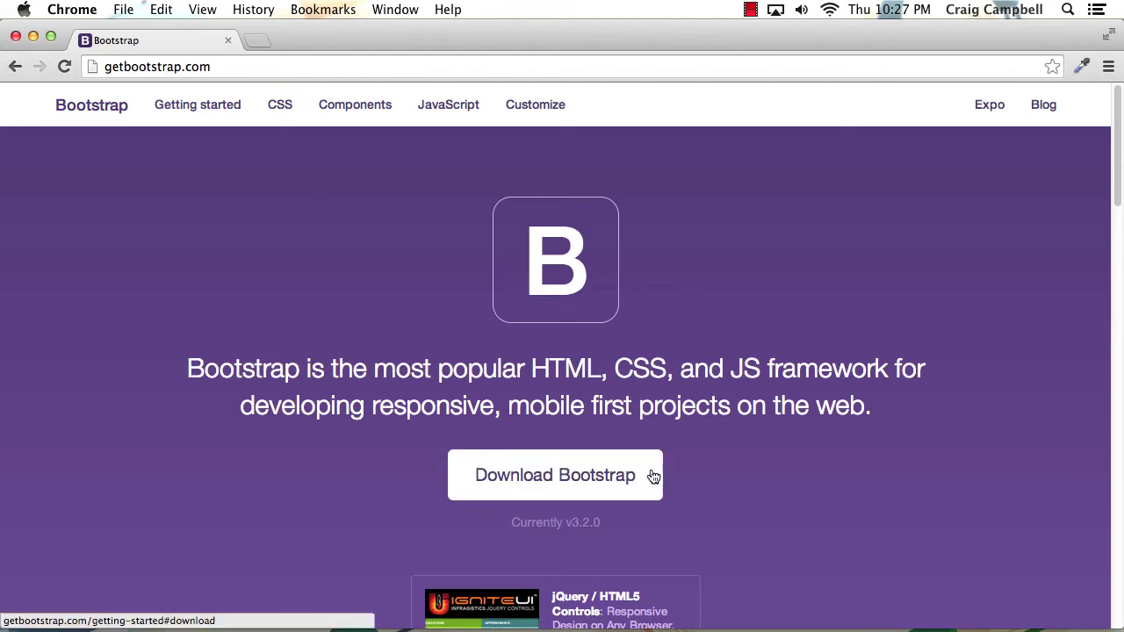
- Jump from getbootstrap.com to the Getting started page's Download section
{"action": "left_click", "coordinate": [536, 474]}
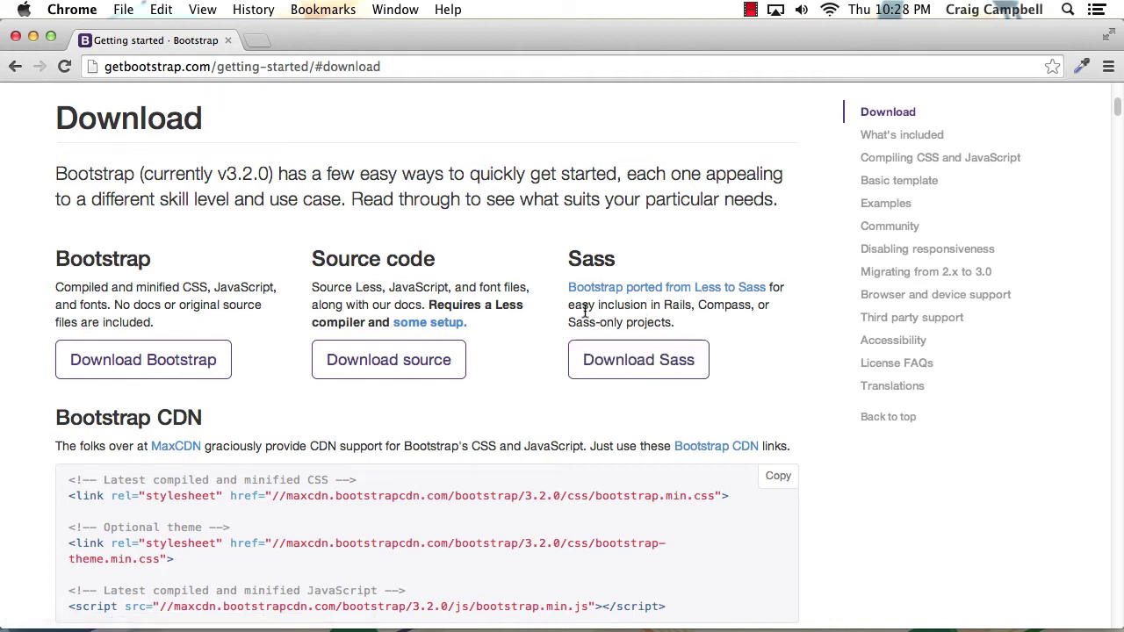
{"action": "scroll", "coordinate": [35, 309], "scroll_direction": "down", "scroll_amount": 1}
{"action": "scroll", "coordinate": [35, 309], "scroll_direction": "down", "scroll_amount": 5}
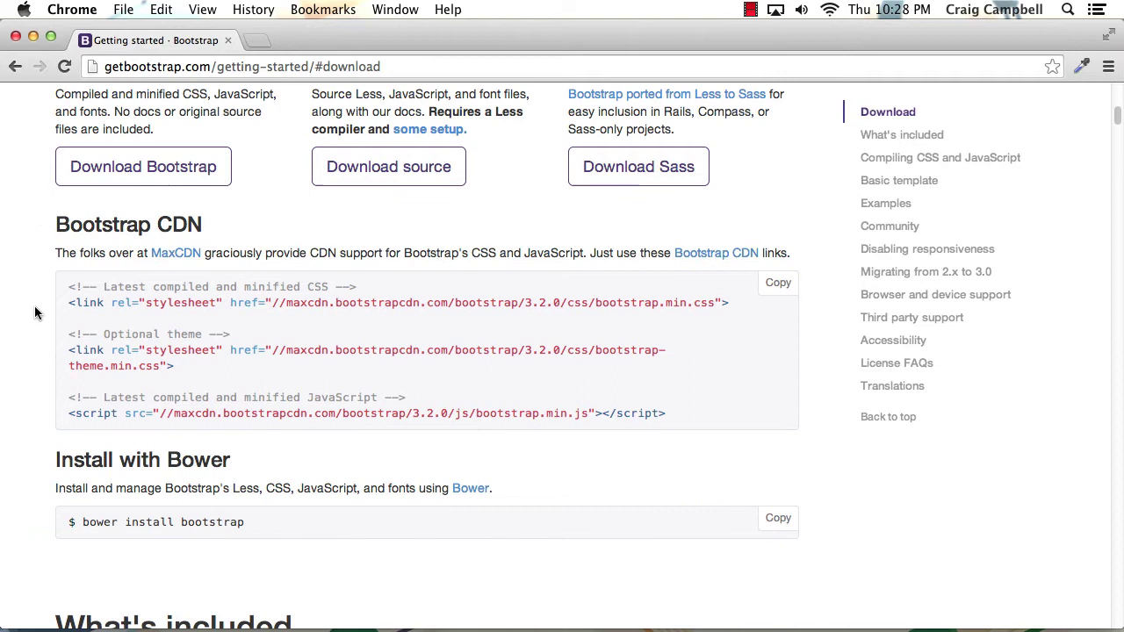
{"action": "left_click_drag", "start_coordinate": [55, 225], "coordinate": [219, 236]}
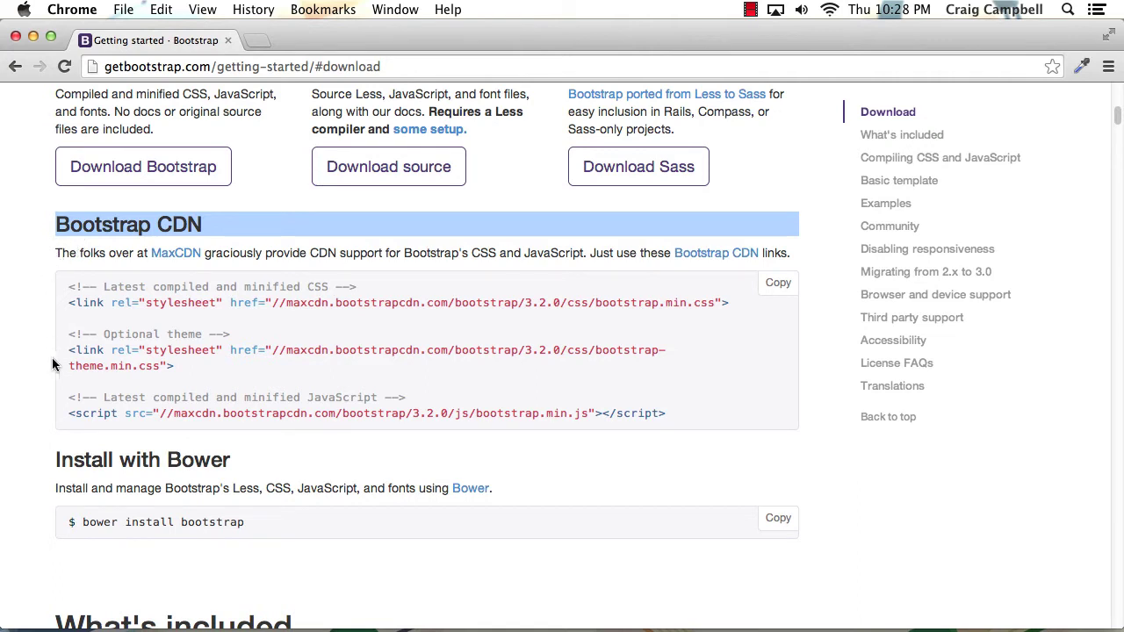
{"action": "left_click_drag", "start_coordinate": [65, 460], "coordinate": [210, 478]}
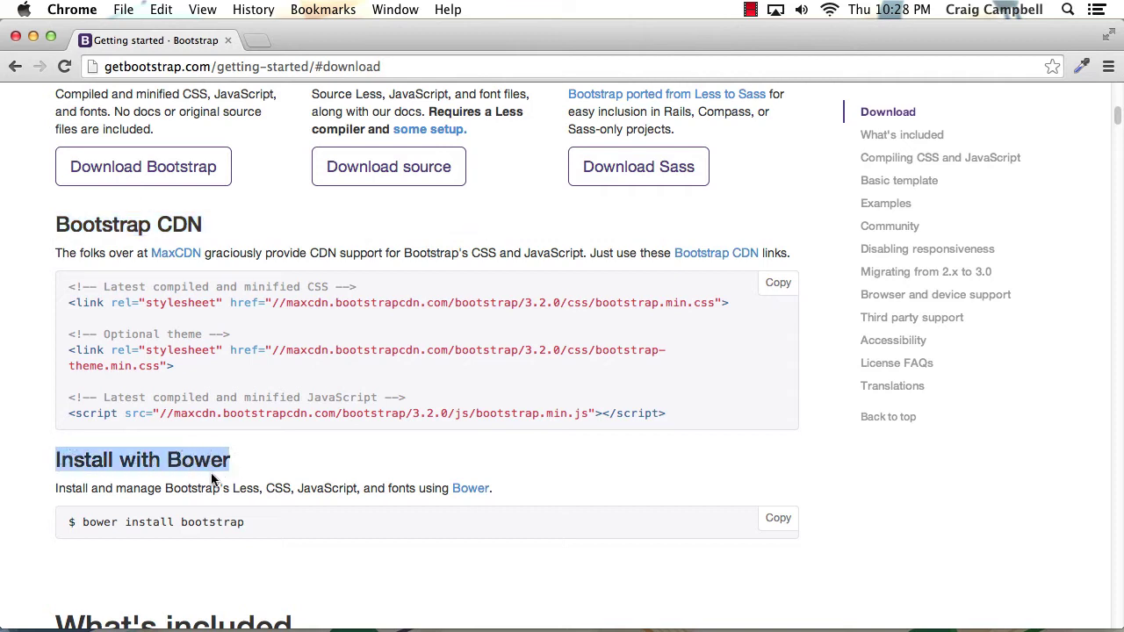
{"action": "left_click", "coordinate": [140, 490]}
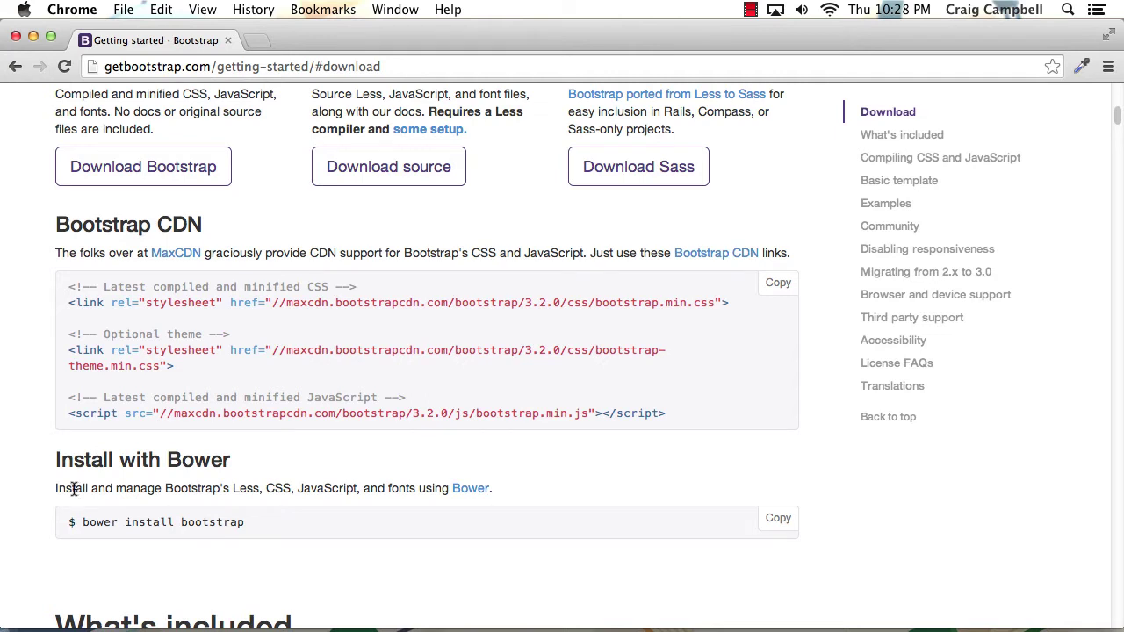
{"action": "scroll", "coordinate": [61, 481], "scroll_direction": "down", "scroll_amount": 5}
{"action": "scroll", "coordinate": [44, 483], "scroll_direction": "down", "scroll_amount": 4}
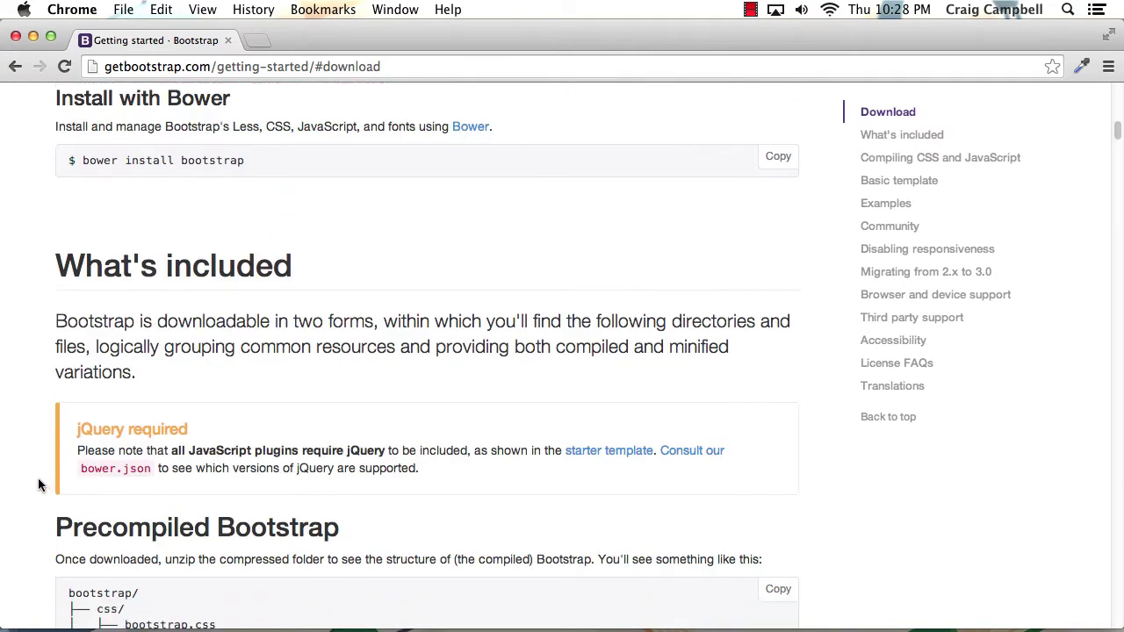
{"action": "scroll", "coordinate": [37, 489], "scroll_direction": "down", "scroll_amount": 1}
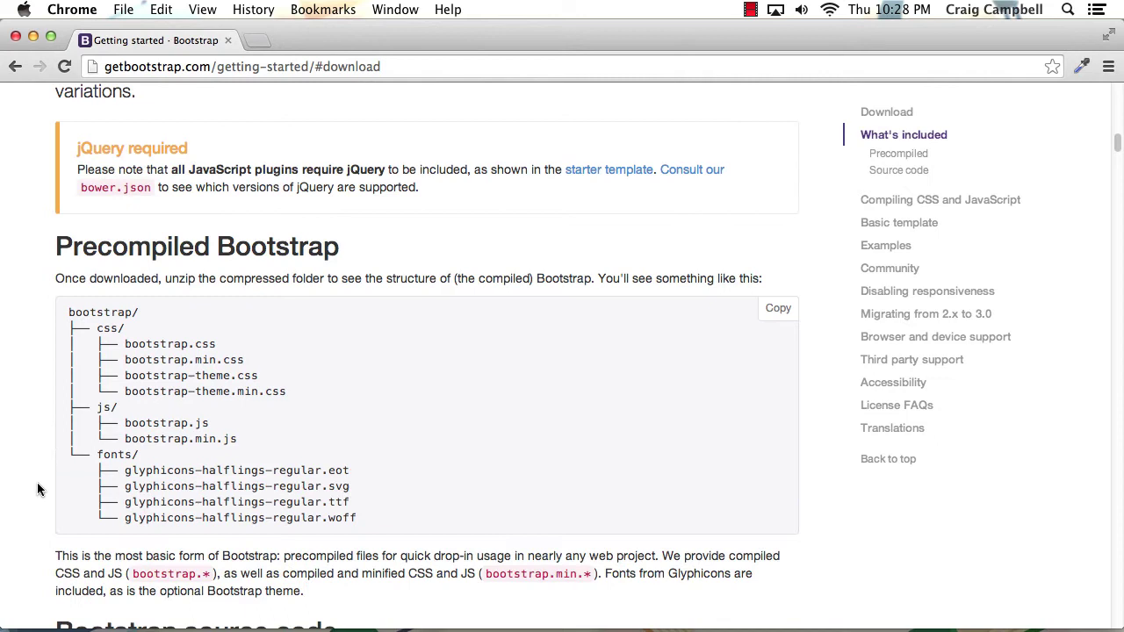
{"action": "scroll", "coordinate": [37, 488], "scroll_direction": "down", "scroll_amount": 3}
{"action": "scroll", "coordinate": [37, 489], "scroll_direction": "up", "scroll_amount": 15}
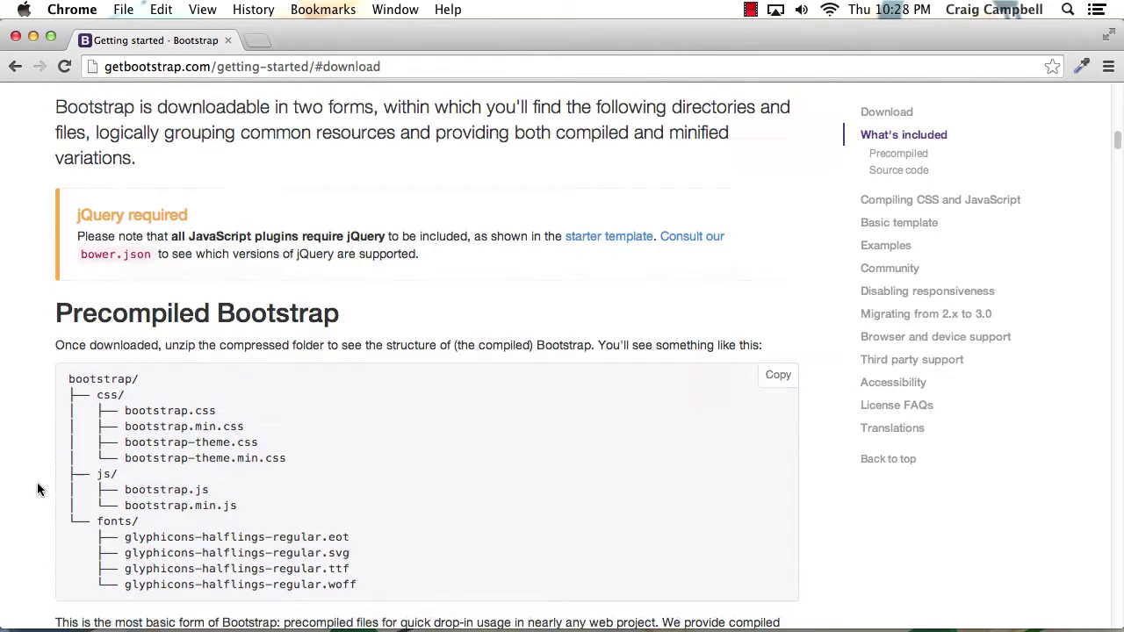
{"action": "scroll", "coordinate": [37, 489], "scroll_direction": "down", "scroll_amount": 1}
{"action": "scroll", "coordinate": [54, 456], "scroll_direction": "down", "scroll_amount": 3}
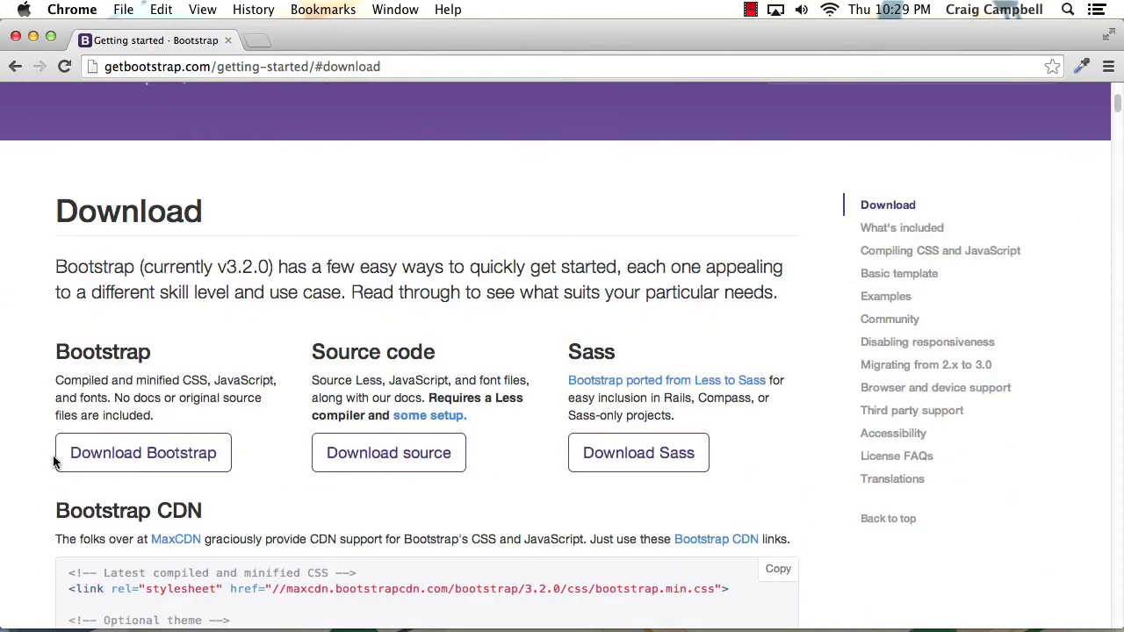
- Download bootstrap-3.2.0-dist.zip and reveal it in Finder's Downloads folder
{"action": "left_click", "coordinate": [123, 461]}
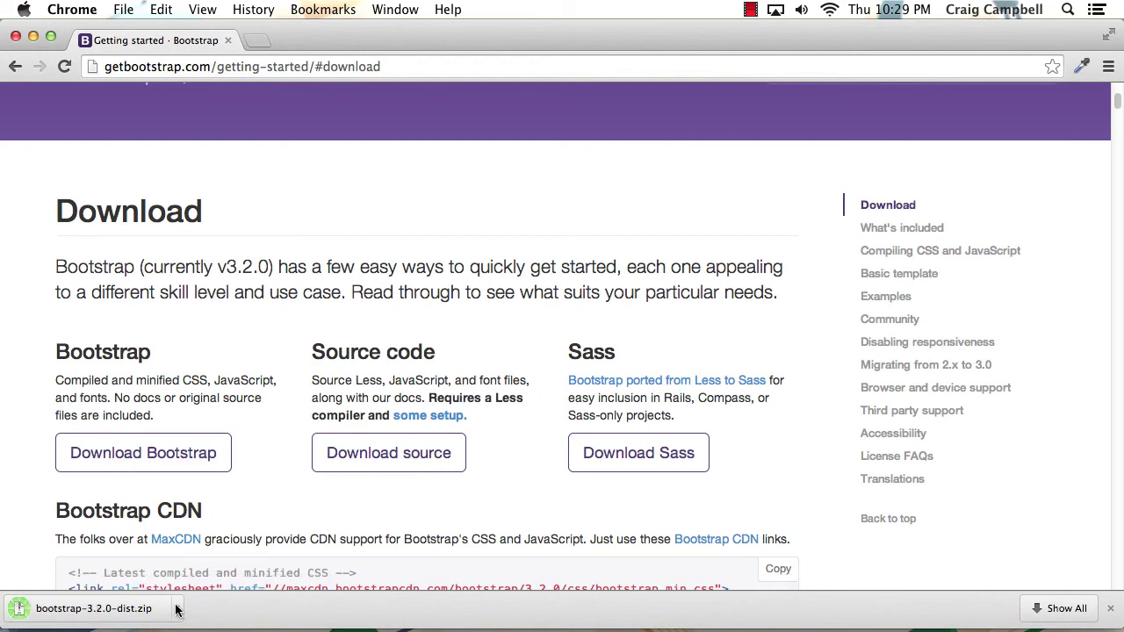
{"action": "left_click", "coordinate": [175, 612]}
{"action": "left_click", "coordinate": [222, 584]}
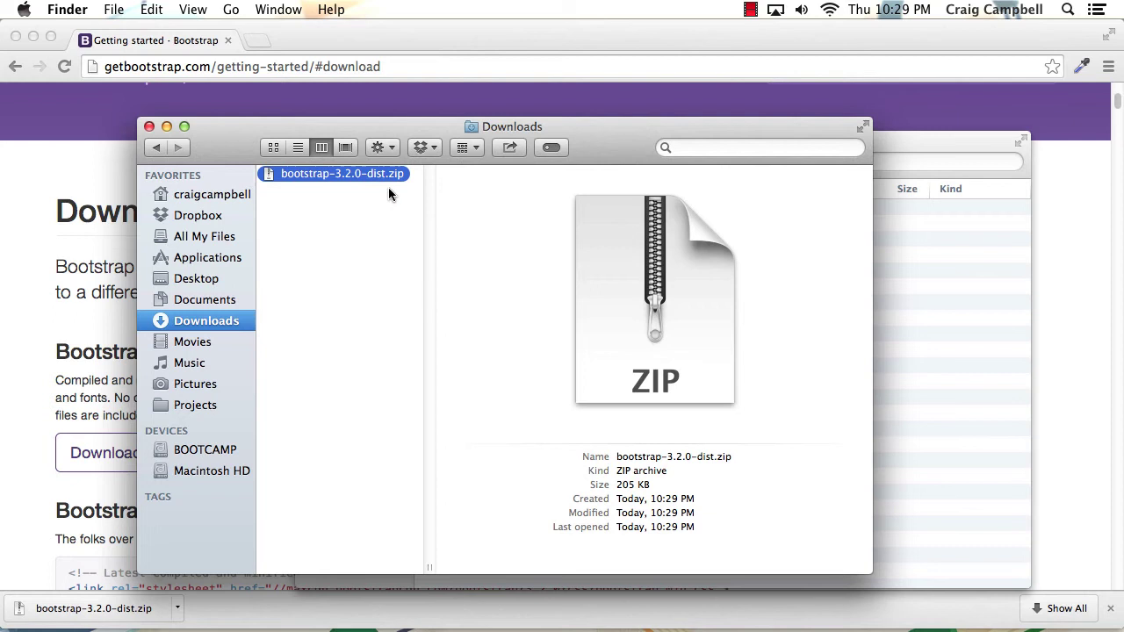
{"action": "left_click_drag", "start_coordinate": [299, 128], "coordinate": [209, 77]}
- Create a new folder named site01 in project-files
{"action": "left_click", "coordinate": [797, 146]}
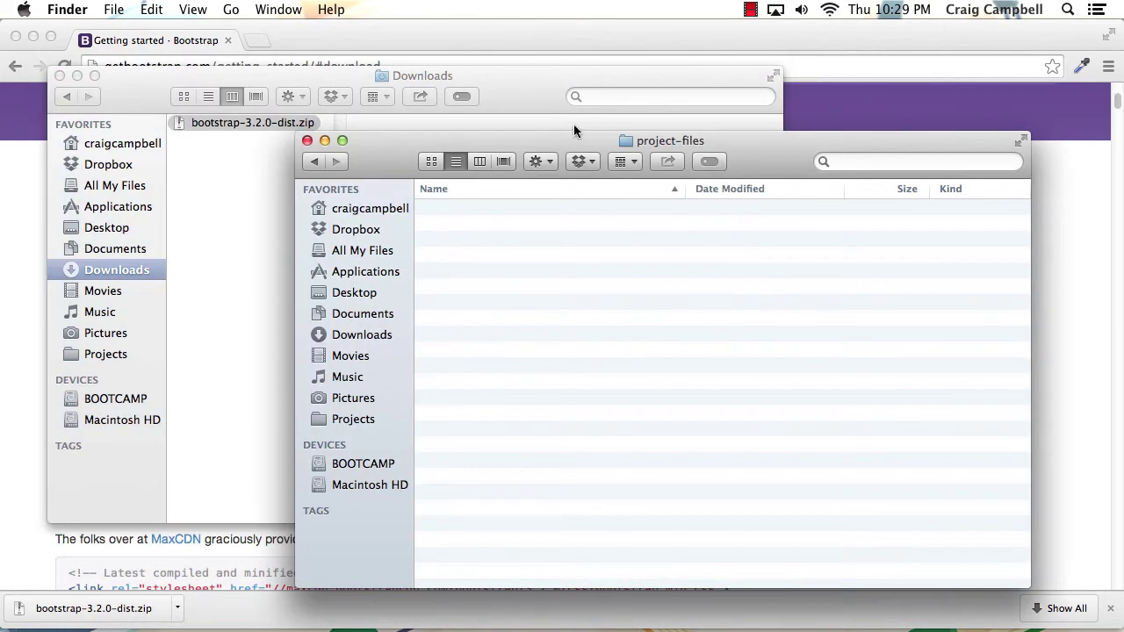
{"action": "left_click_drag", "start_coordinate": [541, 138], "coordinate": [575, 138]}
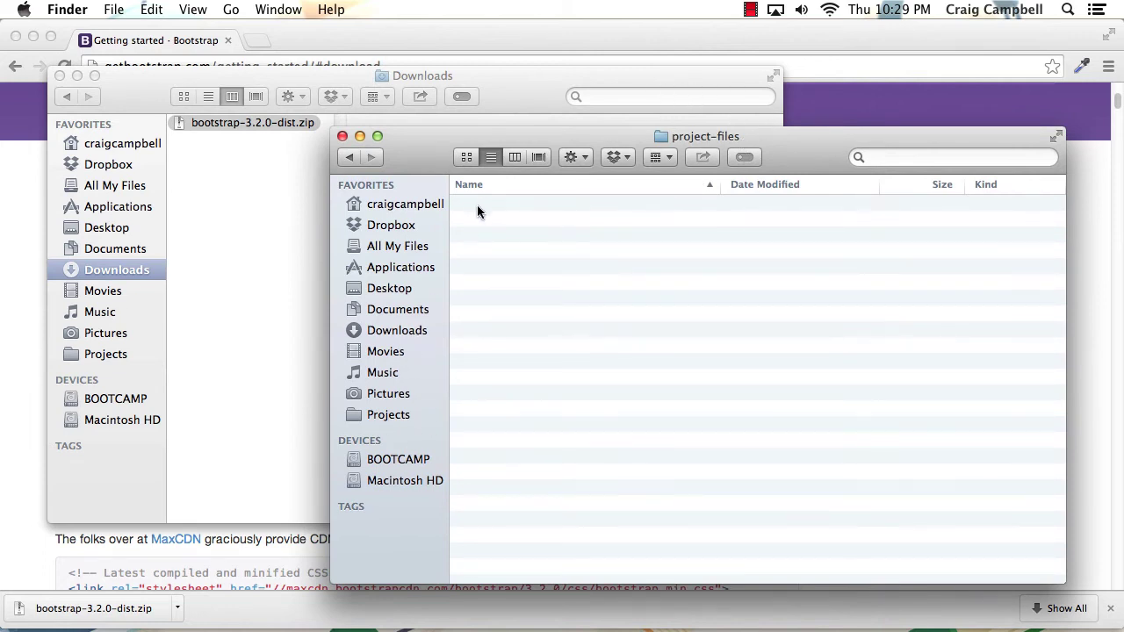
{"action": "key", "text": "super+shift+n"}
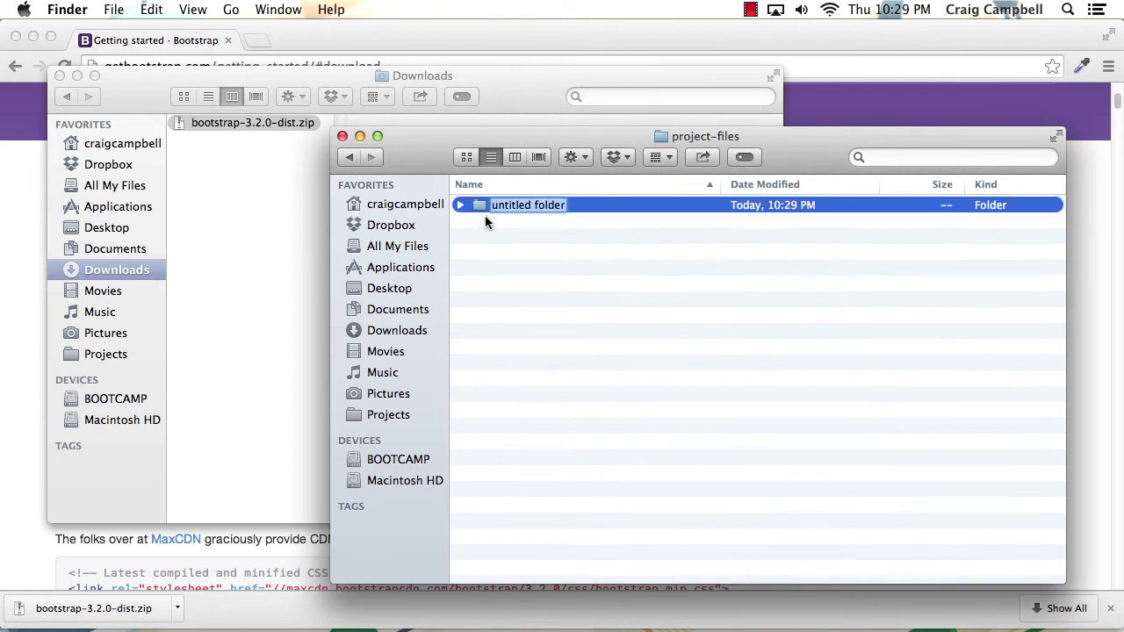
{"action": "type", "text": "site01"}
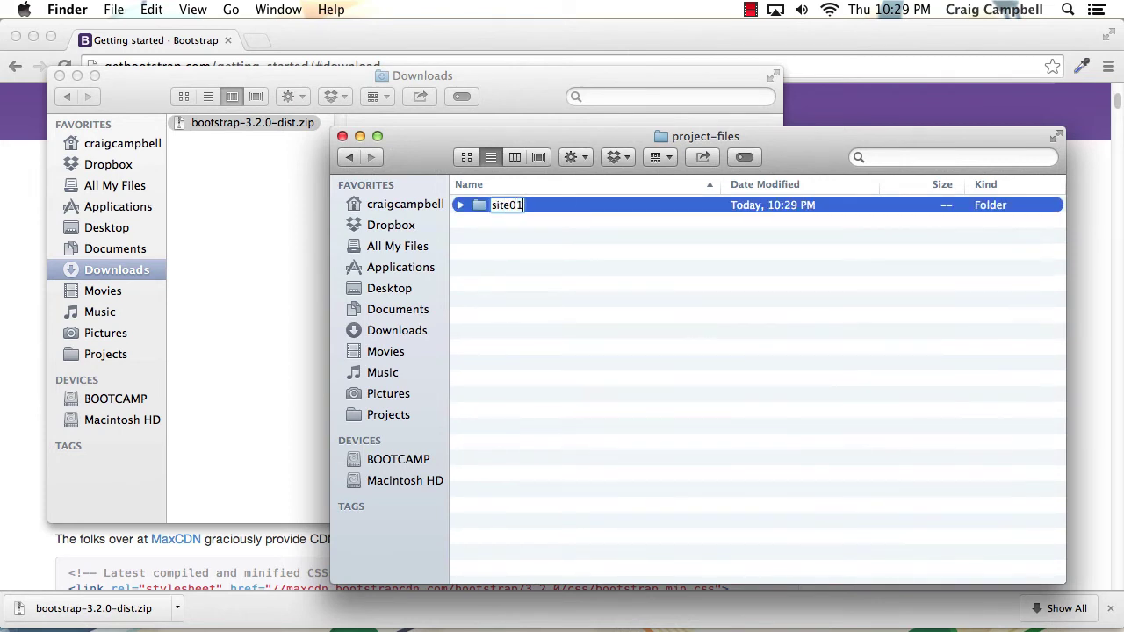
{"action": "key", "text": "Return"}
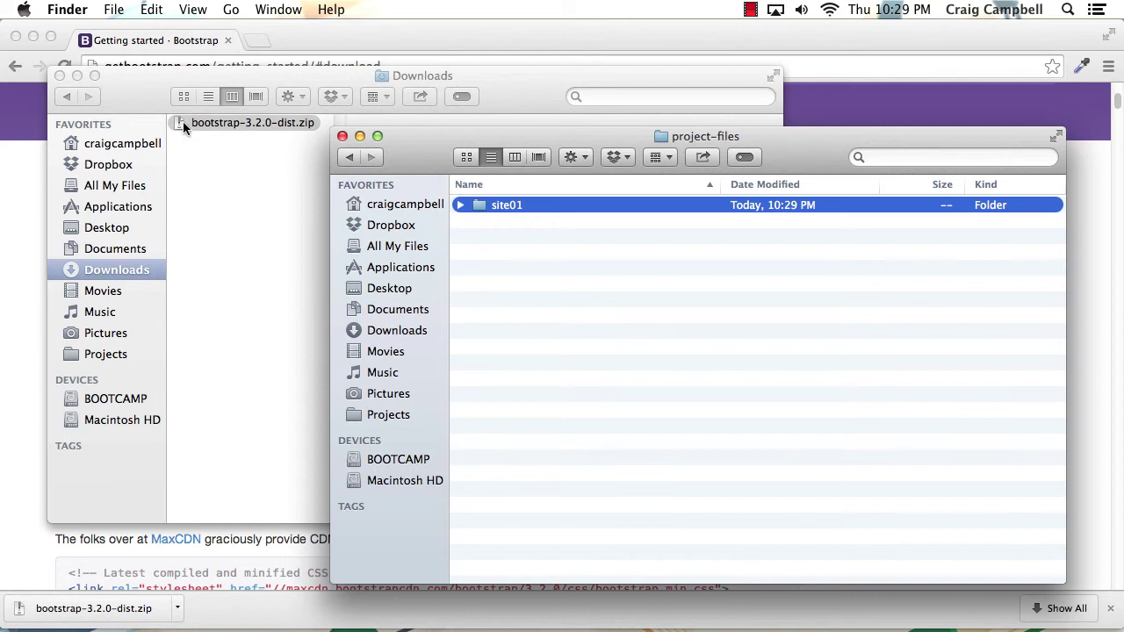
- Unzip bootstrap-3.2.0-dist.zip in project-files and place the bootstrap-3.2.0-dist folder inside site01
{"action": "left_click_drag", "start_coordinate": [179, 122], "coordinate": [514, 326]}
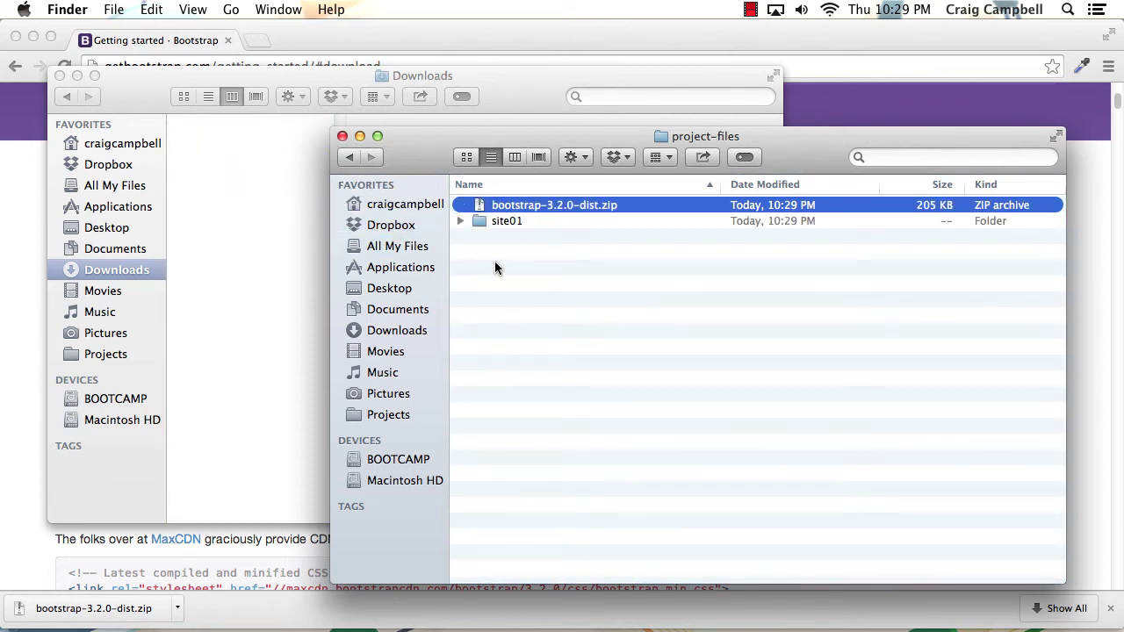
{"action": "double_click", "coordinate": [480, 209]}
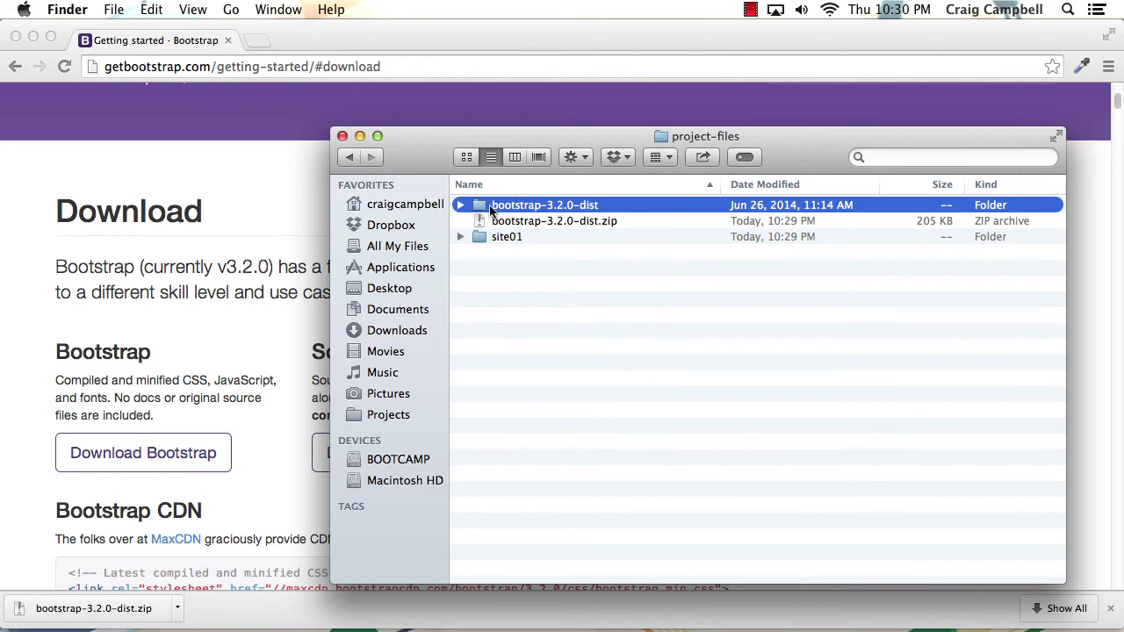
{"action": "left_click", "coordinate": [460, 205]}
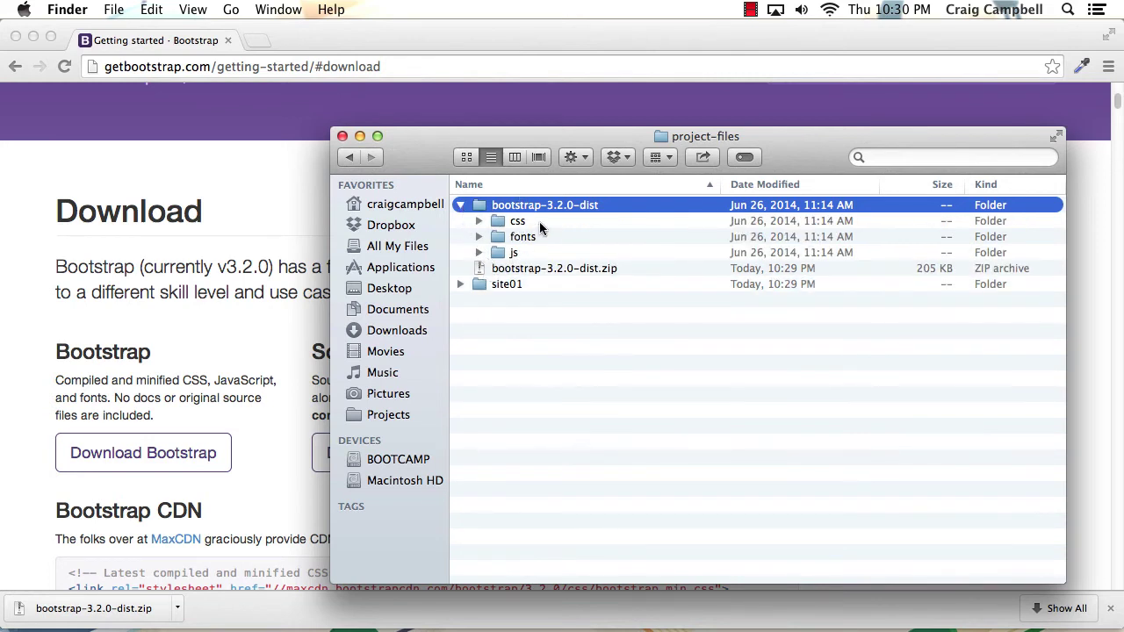
{"action": "left_click", "coordinate": [460, 206]}
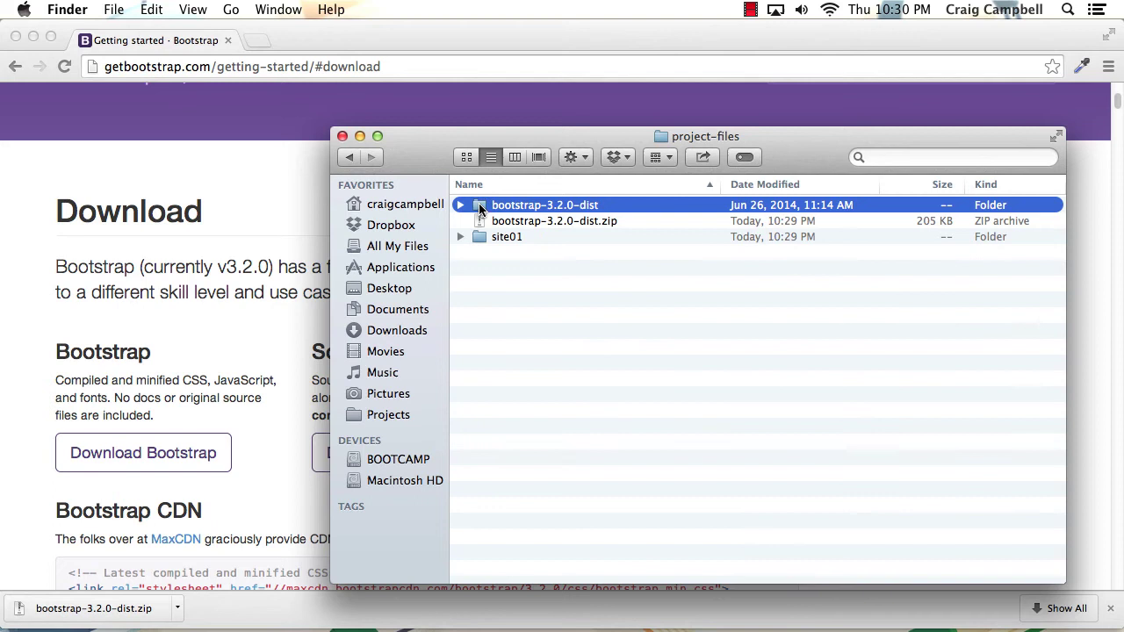
{"action": "left_click_drag", "start_coordinate": [478, 207], "coordinate": [481, 235]}
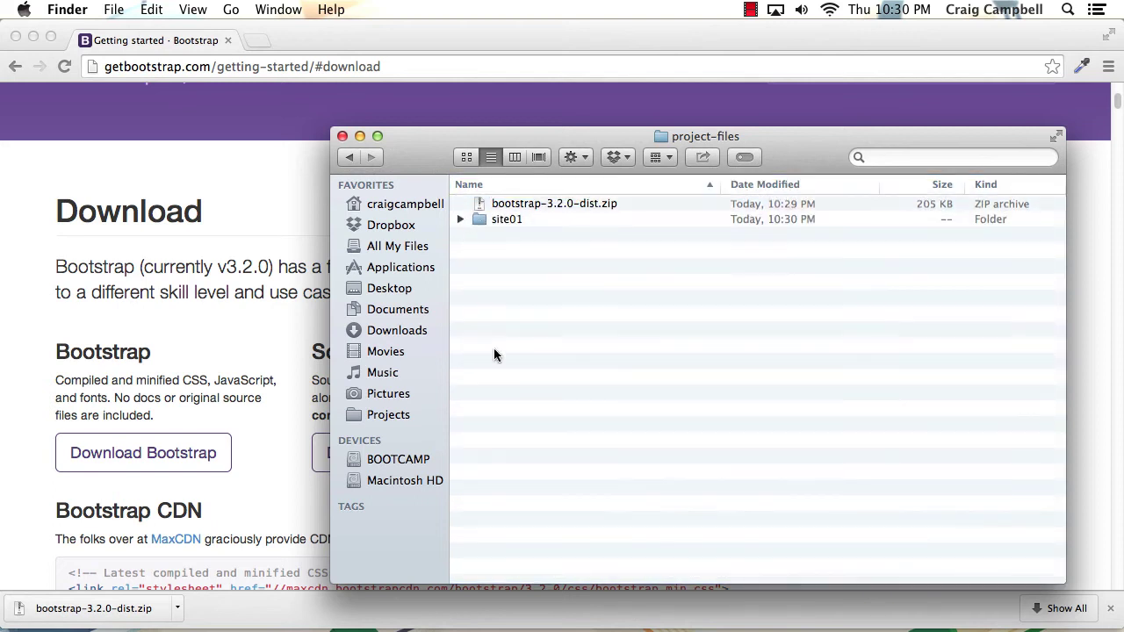
{"action": "left_click", "coordinate": [460, 219]}
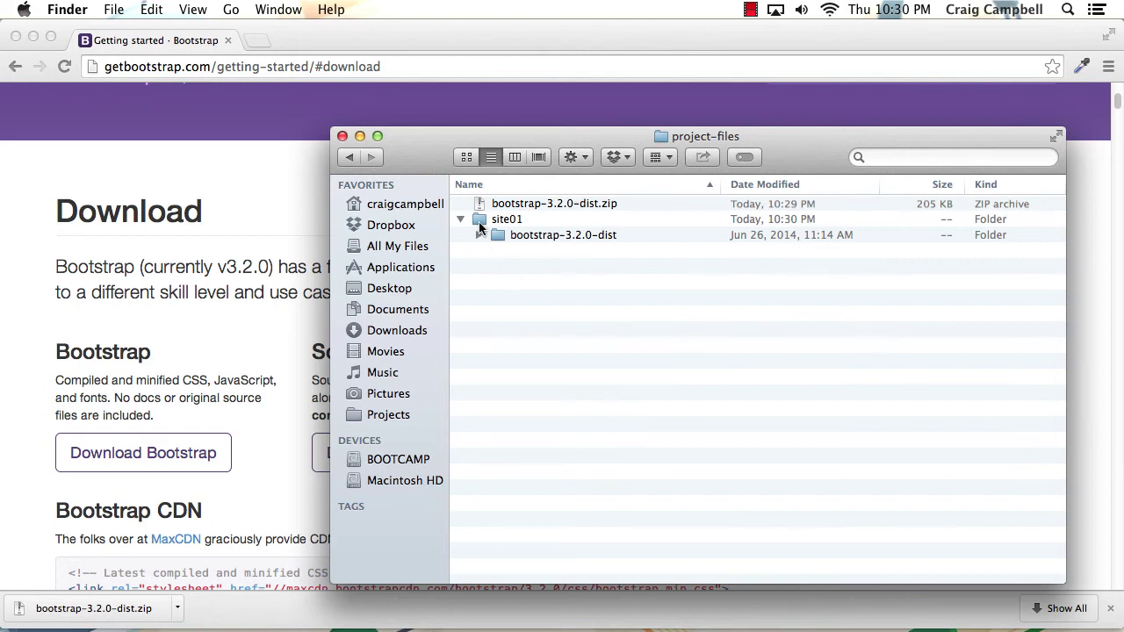
- Open site01 as a TextMate project and add a new file named index.html
{"action": "left_click_drag", "start_coordinate": [479, 218], "coordinate": [343, 606]}
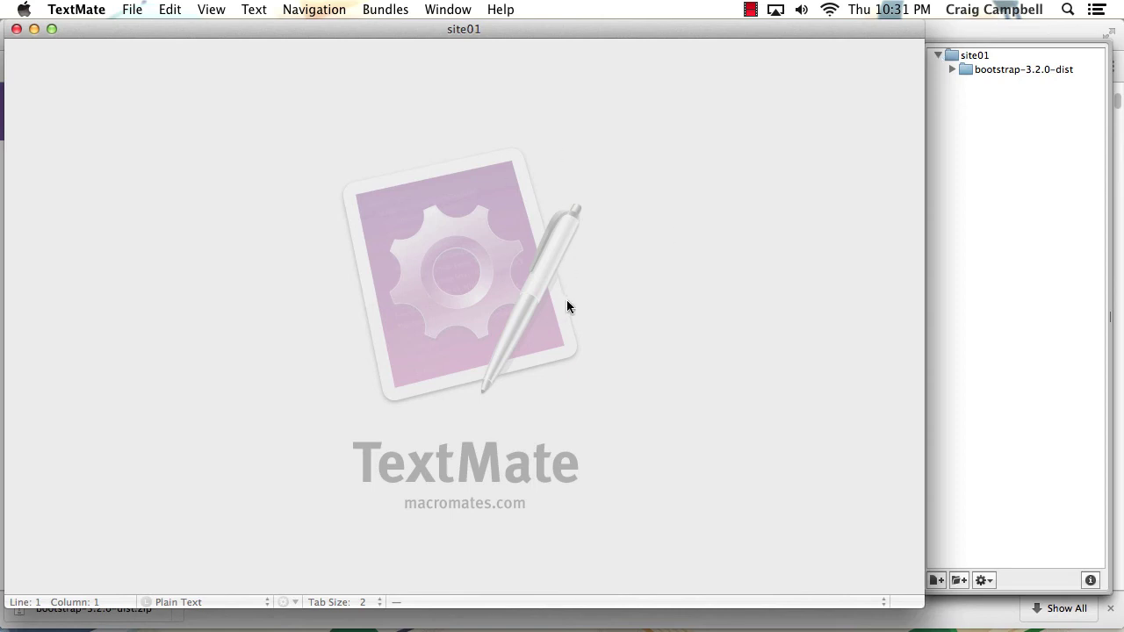
{"action": "left_click", "coordinate": [955, 54]}
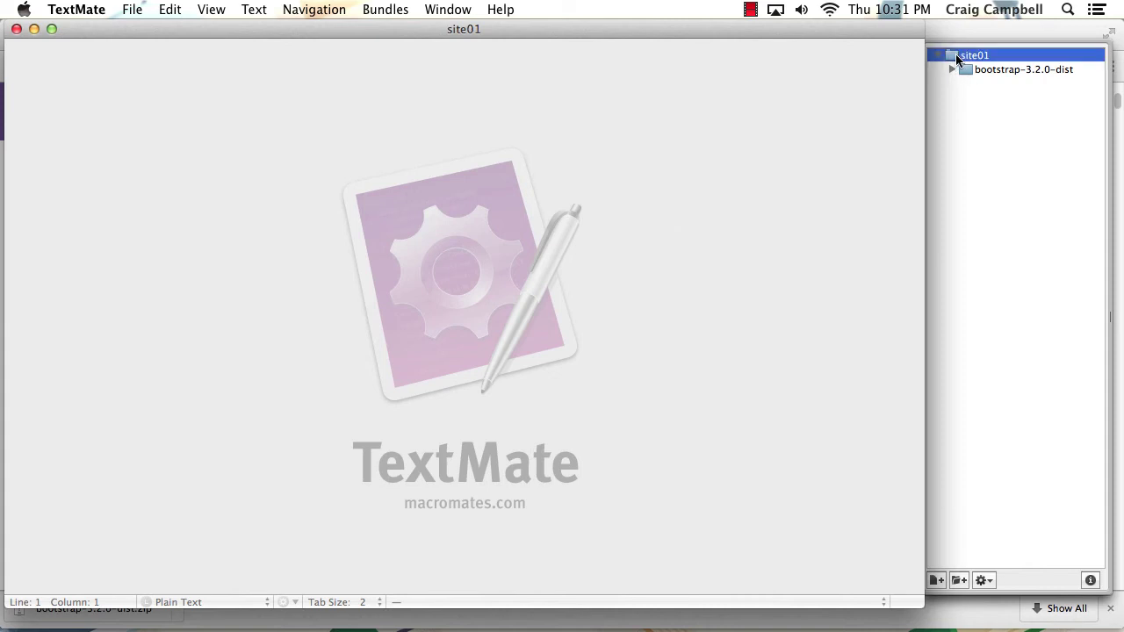
{"action": "right_click", "coordinate": [955, 53]}
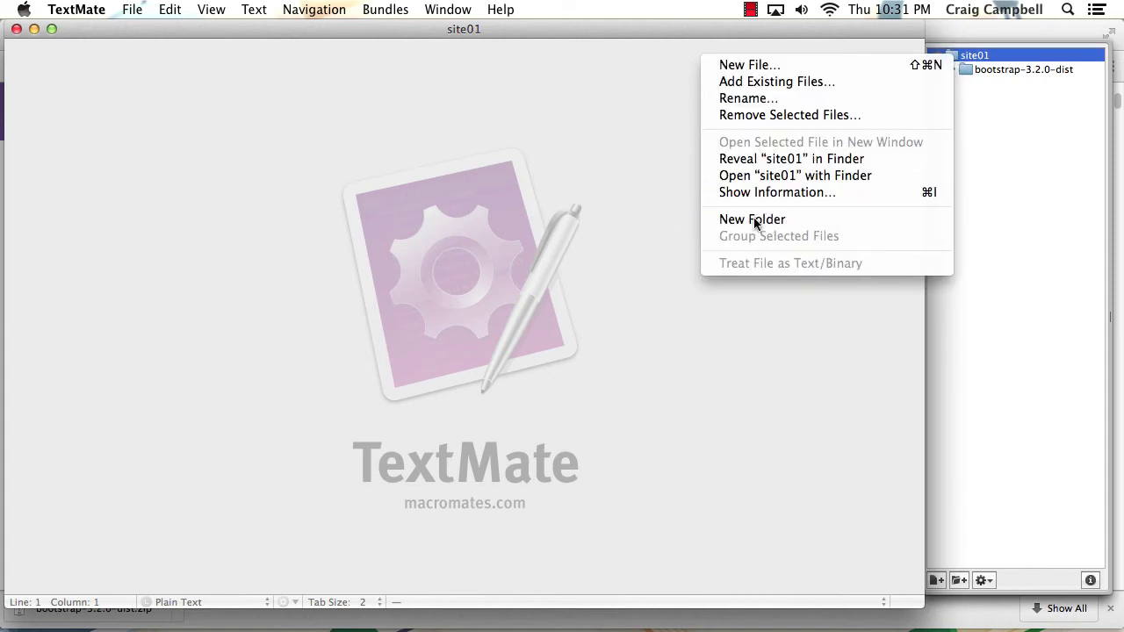
{"action": "left_click", "coordinate": [749, 65]}
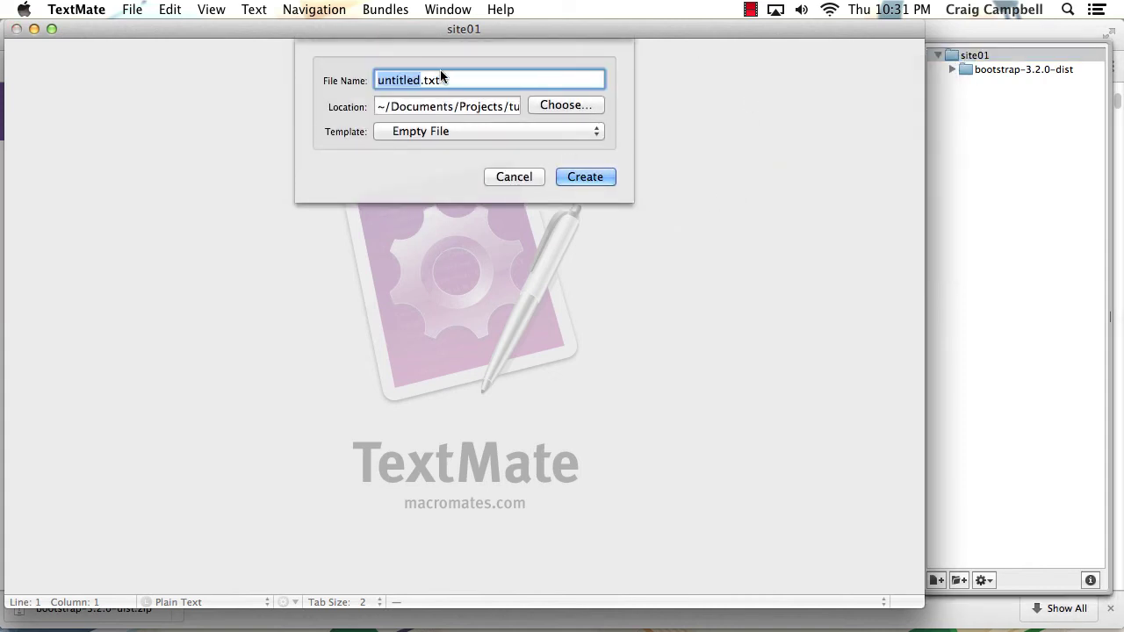
{"action": "left_click_drag", "start_coordinate": [439, 74], "coordinate": [382, 74]}
{"action": "type", "text": "index.html"}
{"action": "key", "text": "Return"}
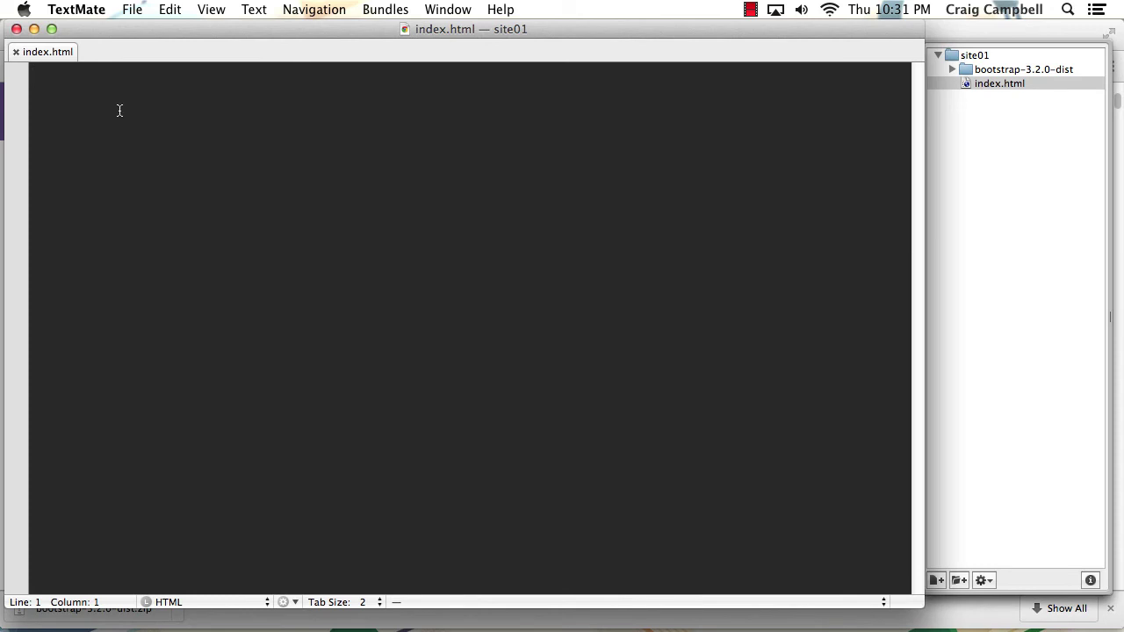
- Select and copy the full code block from the Getting started page's Basic template section
{"action": "left_click", "coordinate": [220, 625]}
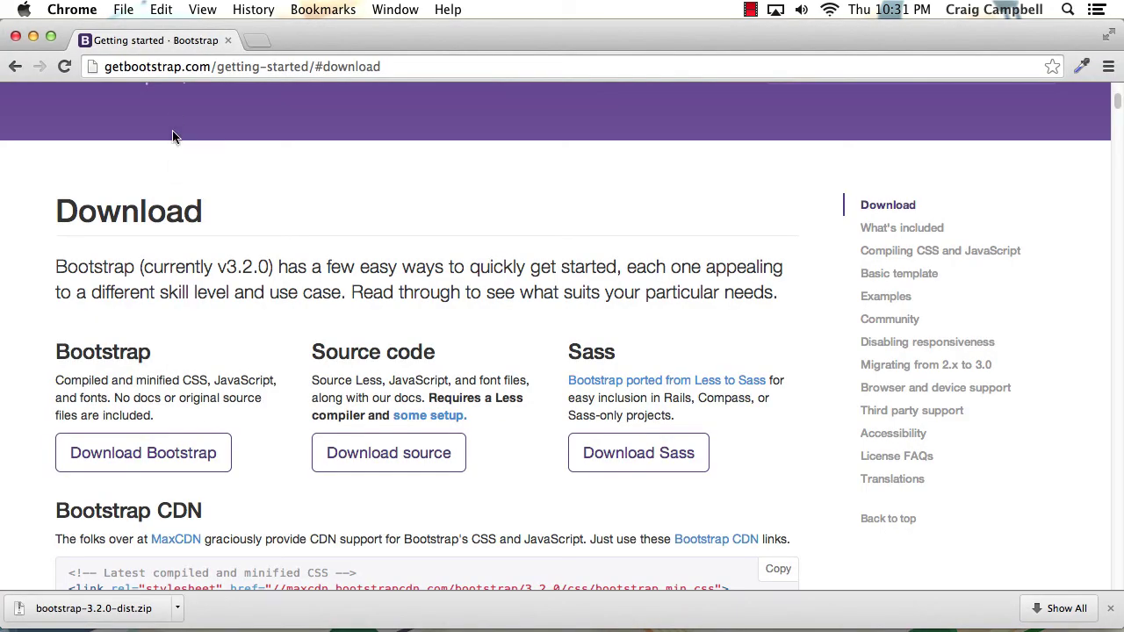
{"action": "scroll", "coordinate": [248, 252], "scroll_direction": "up", "scroll_amount": 1}
{"action": "scroll", "coordinate": [248, 253], "scroll_direction": "up", "scroll_amount": 5}
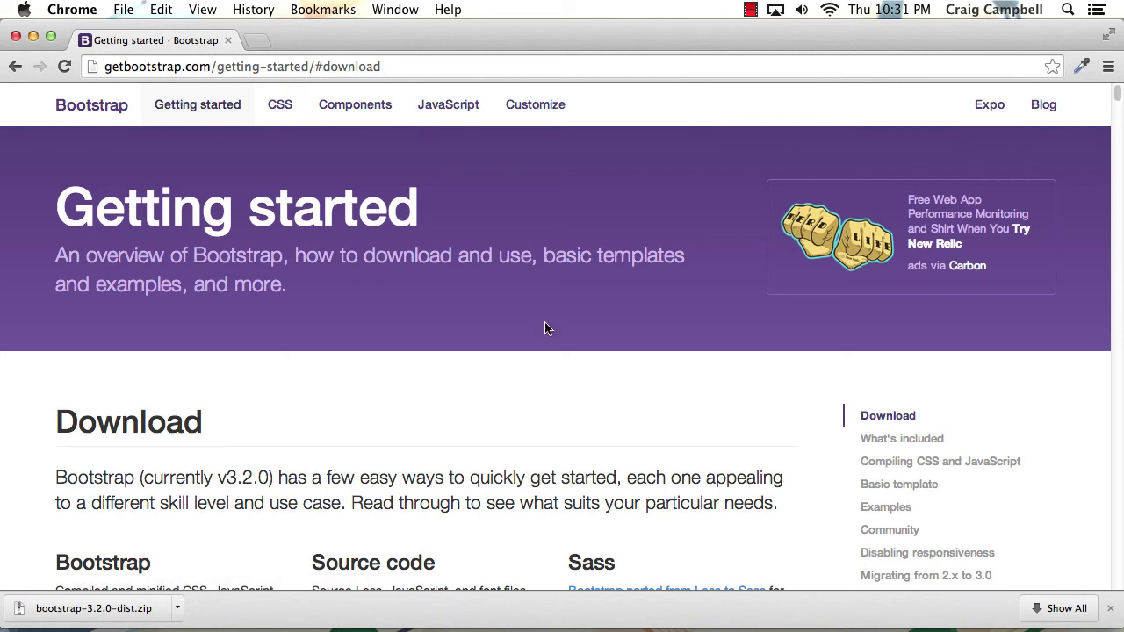
{"action": "scroll", "coordinate": [567, 329], "scroll_direction": "down", "scroll_amount": 1}
{"action": "scroll", "coordinate": [883, 381], "scroll_direction": "up", "scroll_amount": 2}
{"action": "scroll", "coordinate": [883, 381], "scroll_direction": "down", "scroll_amount": 3}
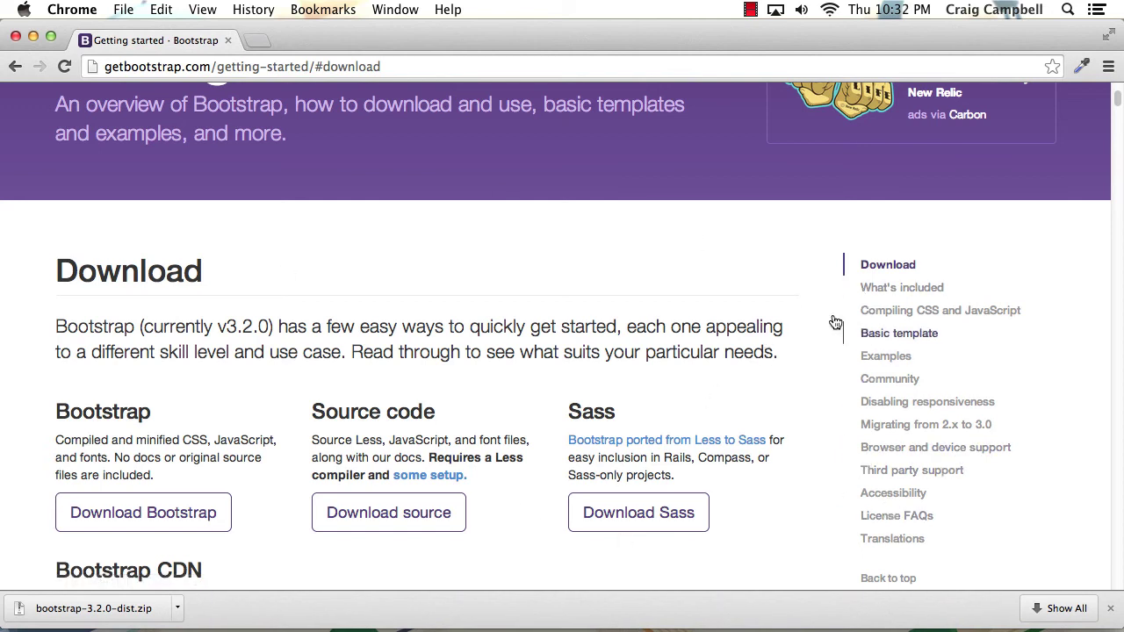
{"action": "left_click", "coordinate": [871, 337]}
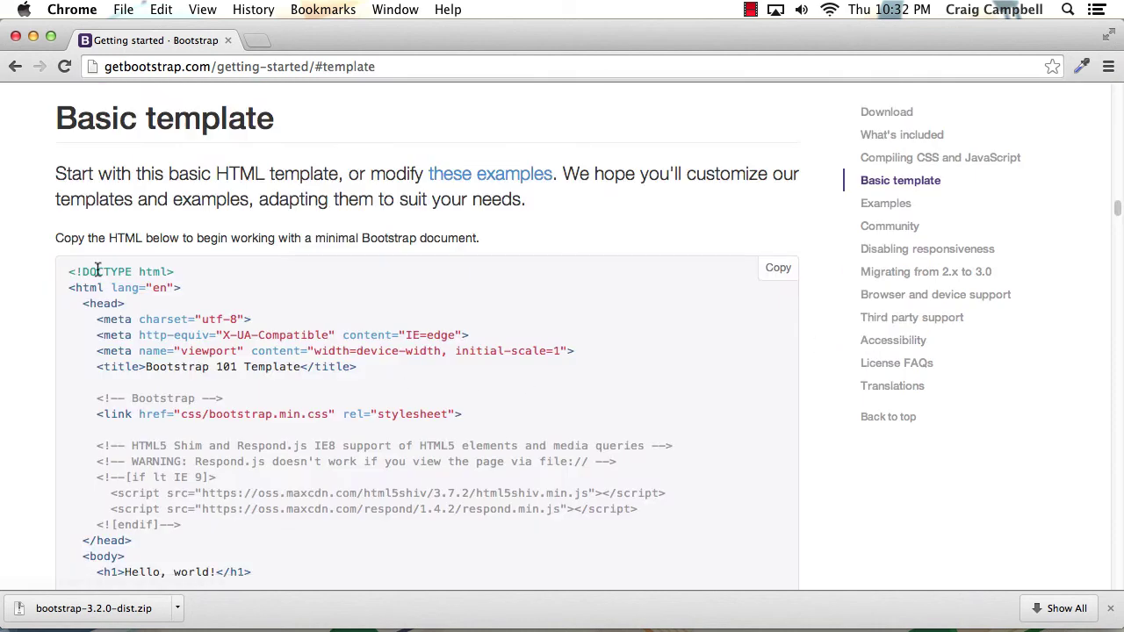
{"action": "scroll", "coordinate": [46, 251], "scroll_direction": "down", "scroll_amount": 2}
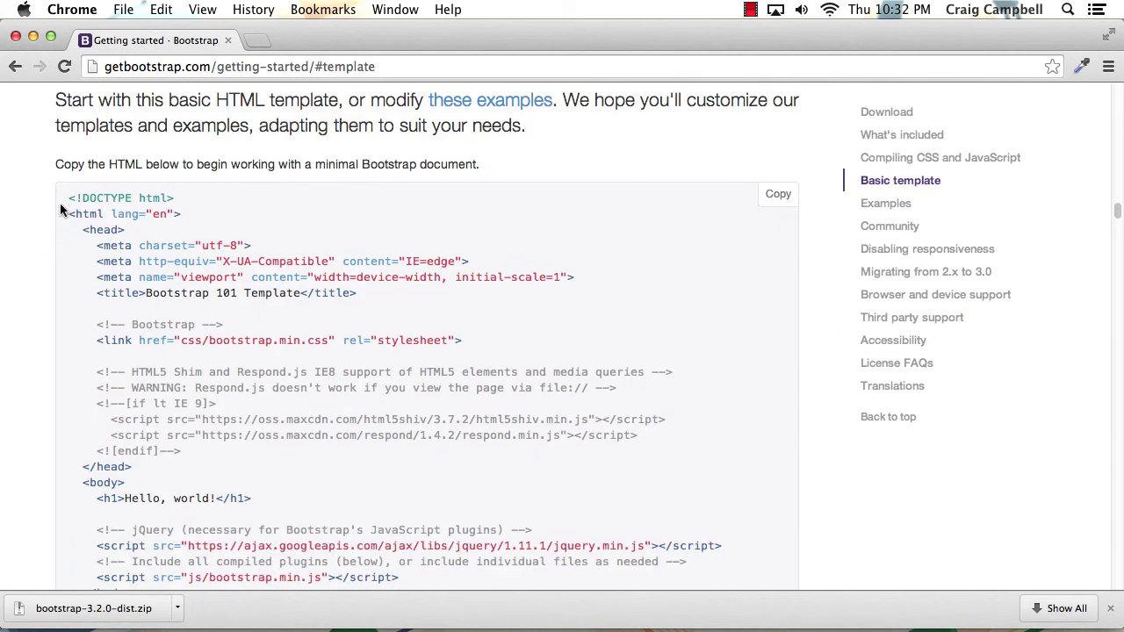
{"action": "scroll", "coordinate": [115, 344], "scroll_direction": "down", "scroll_amount": 4}
{"action": "scroll", "coordinate": [169, 362], "scroll_direction": "up", "scroll_amount": 2}
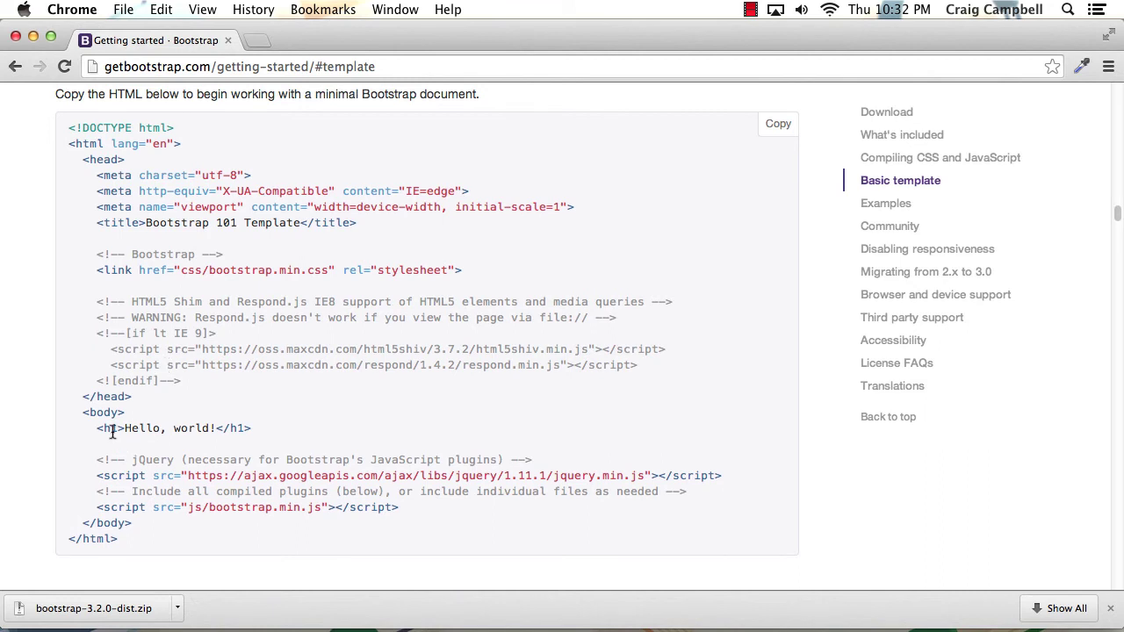
{"action": "left_click_drag", "start_coordinate": [123, 541], "coordinate": [69, 130]}
{"action": "key", "text": "super+c"}
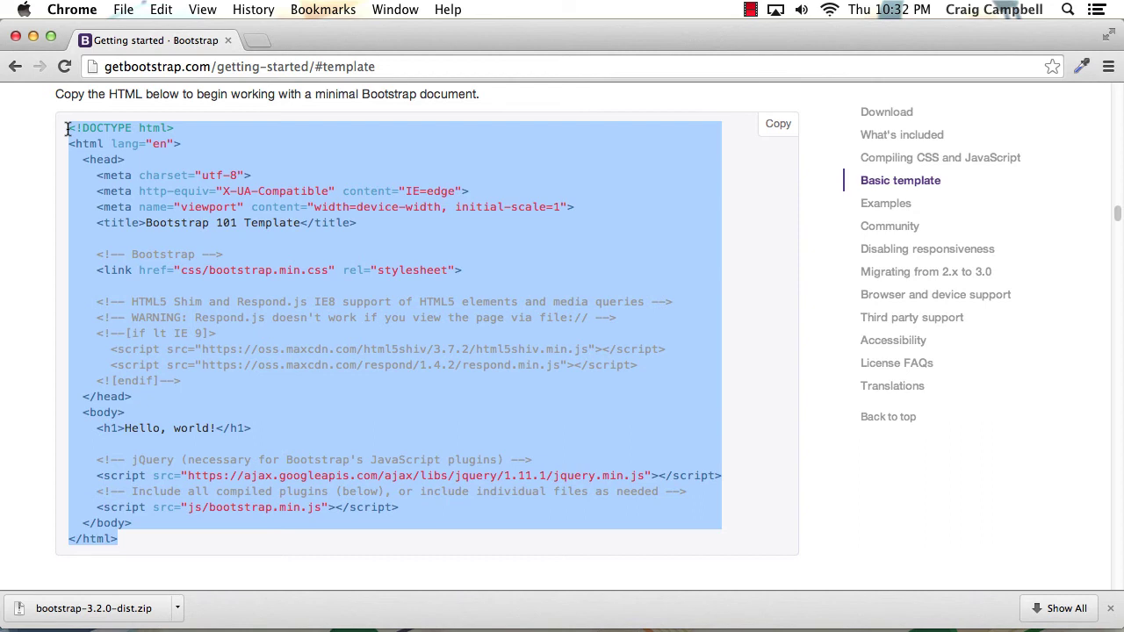
- Paste the Bootstrap basic template into index.html and highlight the css/bootstrap.min.css path
{"action": "mouse_move", "coordinate": [175, 625]}
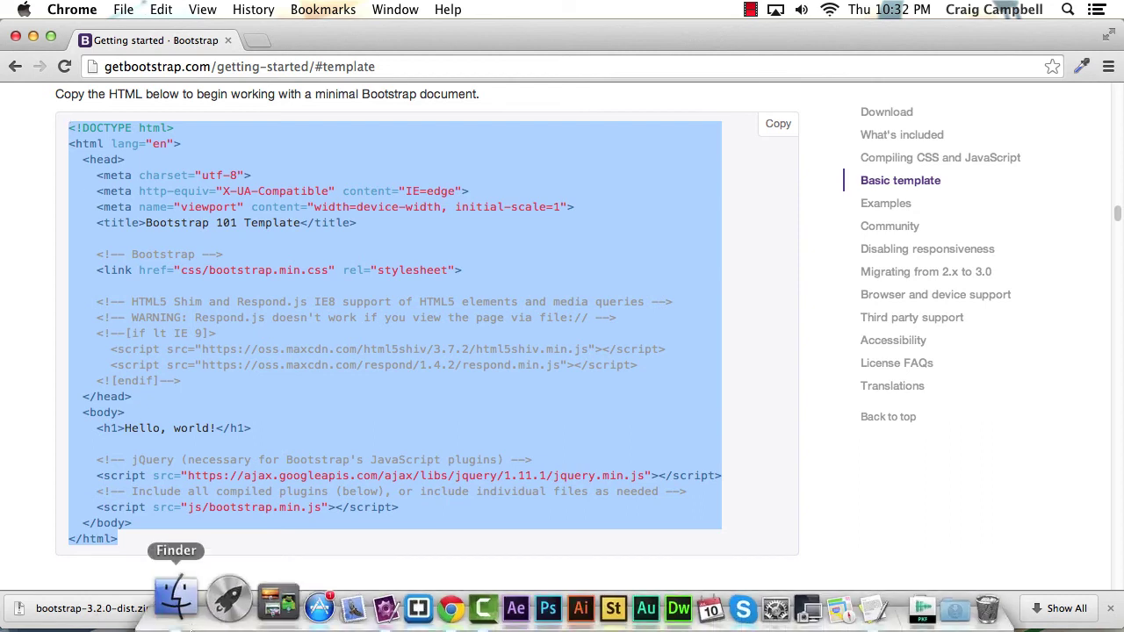
{"action": "left_click", "coordinate": [345, 605]}
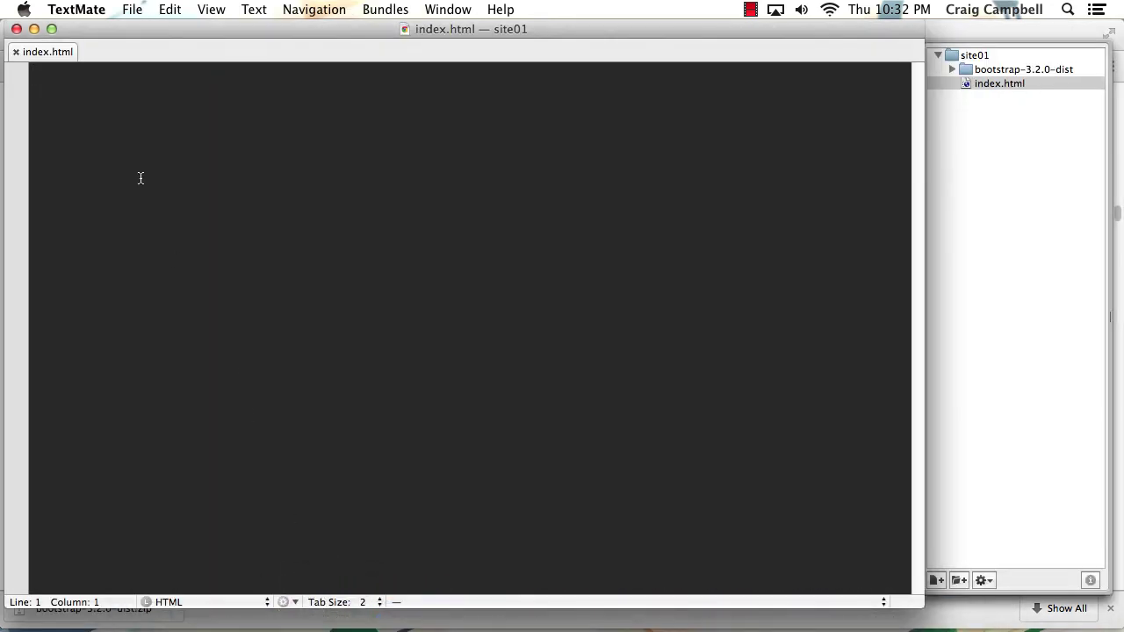
{"action": "key", "text": "super+v"}
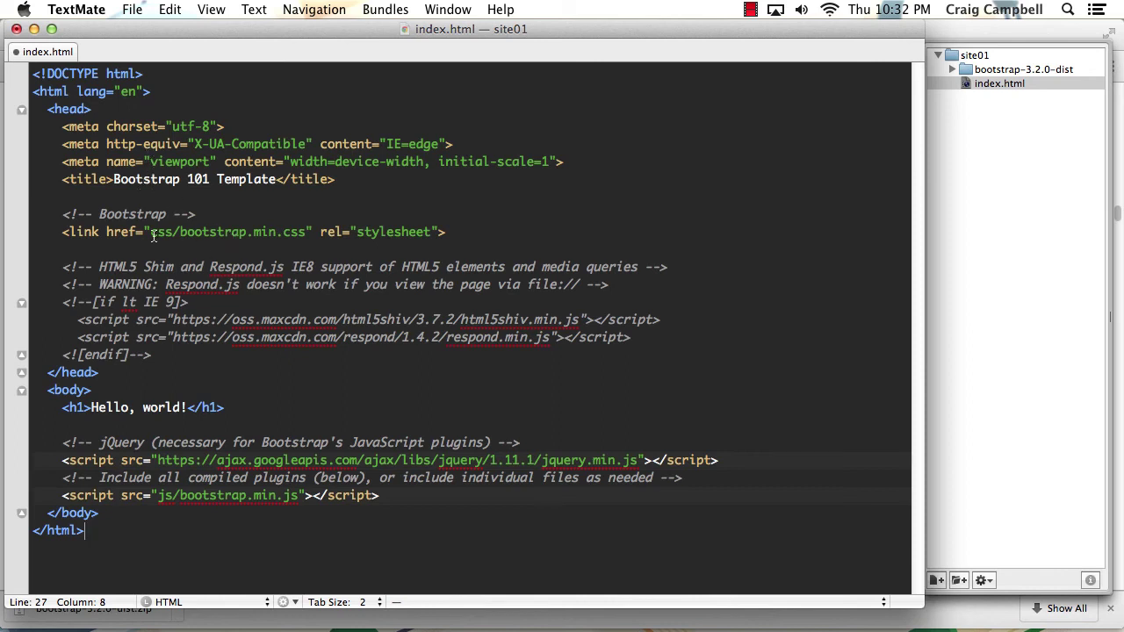
{"action": "left_click_drag", "start_coordinate": [153, 235], "coordinate": [306, 235]}
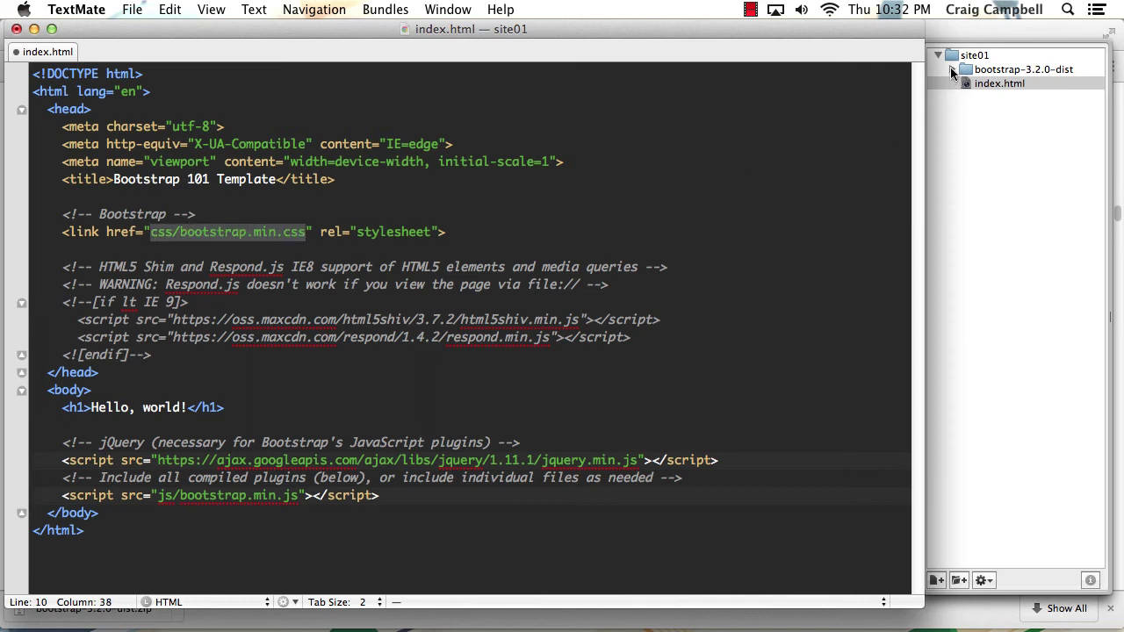
- Expand bootstrap-3.2.0-dist in the drawer to show its css and fonts folders
{"action": "left_click", "coordinate": [951, 69]}
{"action": "left_click", "coordinate": [983, 85]}
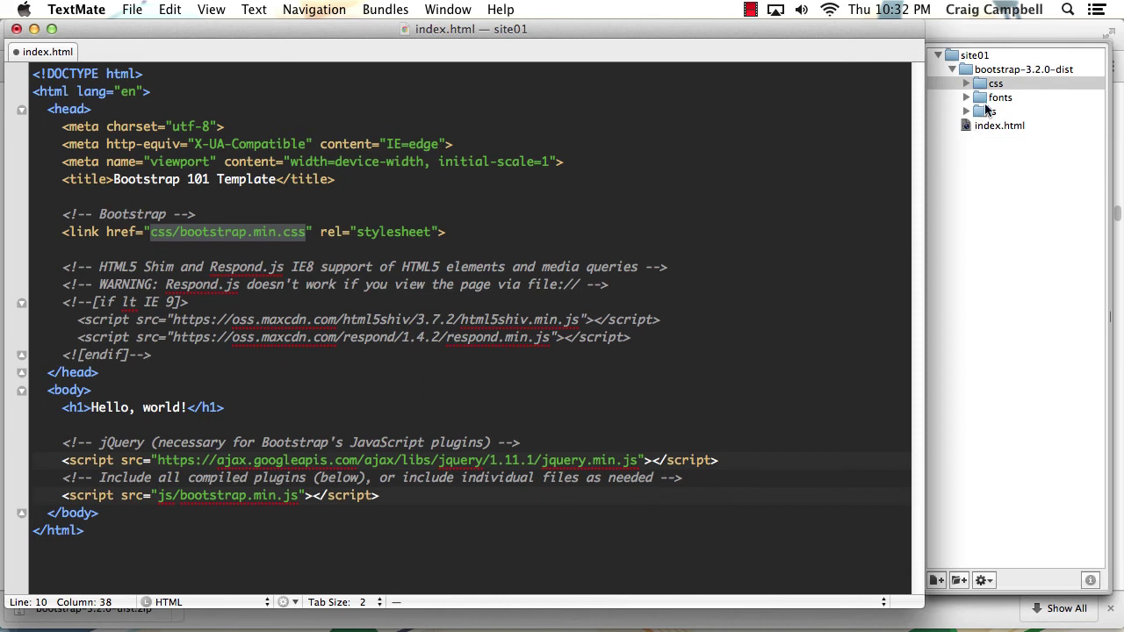
{"action": "left_click", "coordinate": [986, 101]}
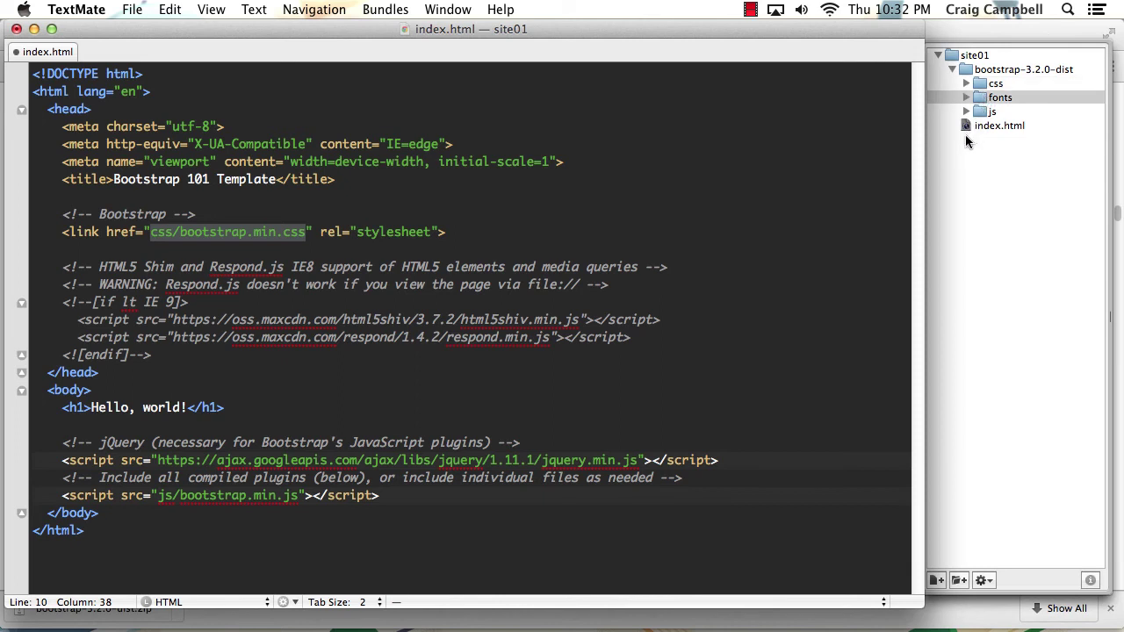
{"action": "left_click", "coordinate": [952, 69]}
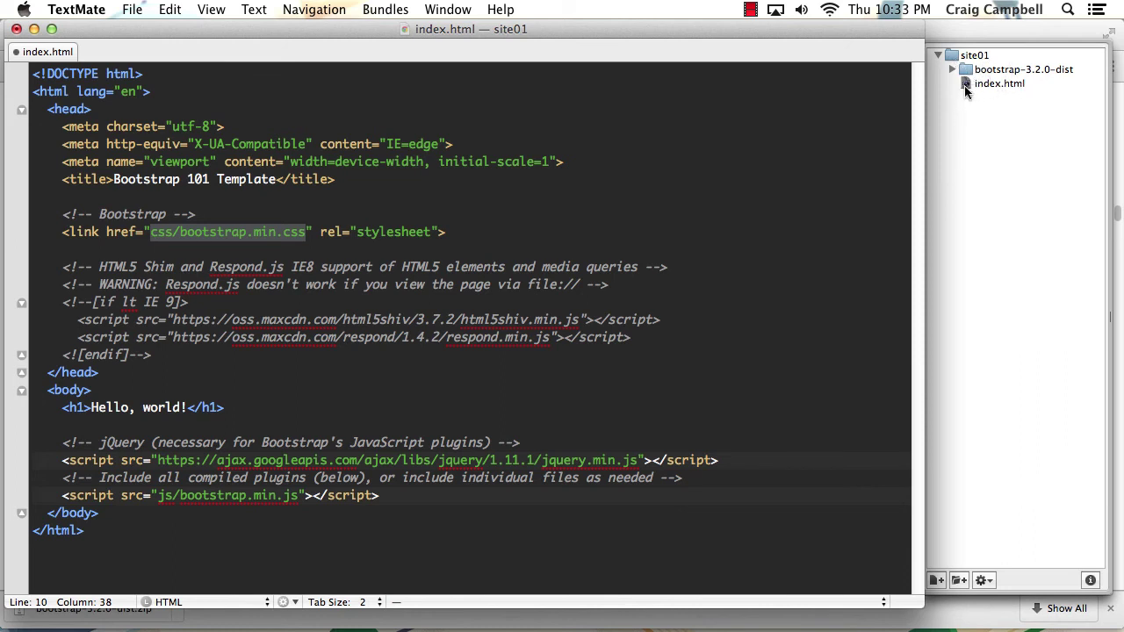
{"action": "left_click", "coordinate": [951, 69]}
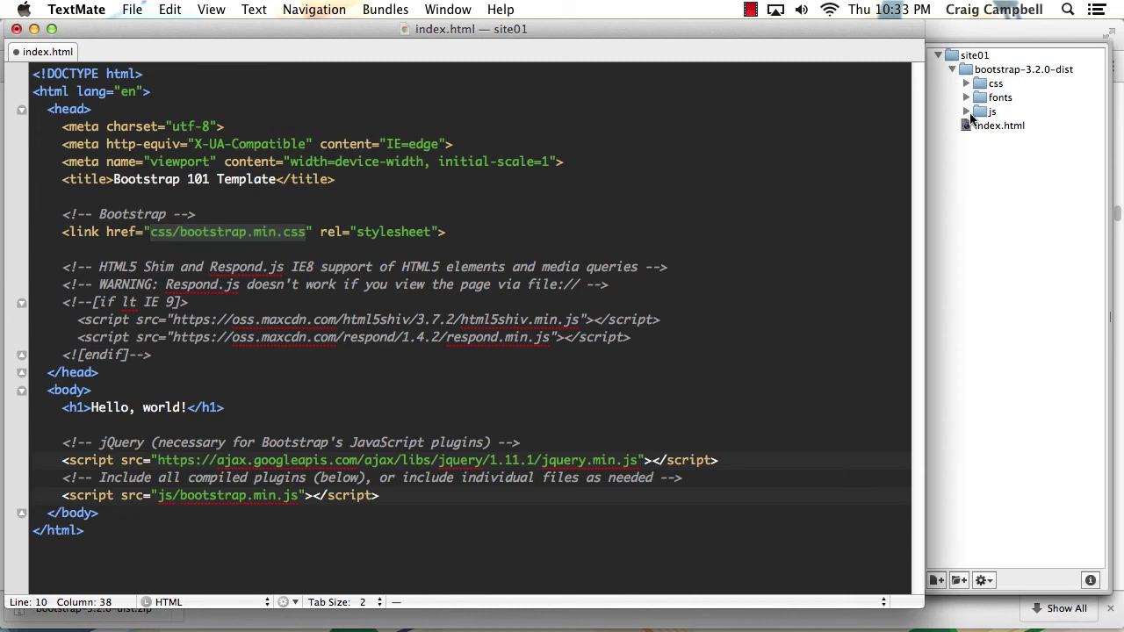
{"action": "left_click", "coordinate": [952, 69]}
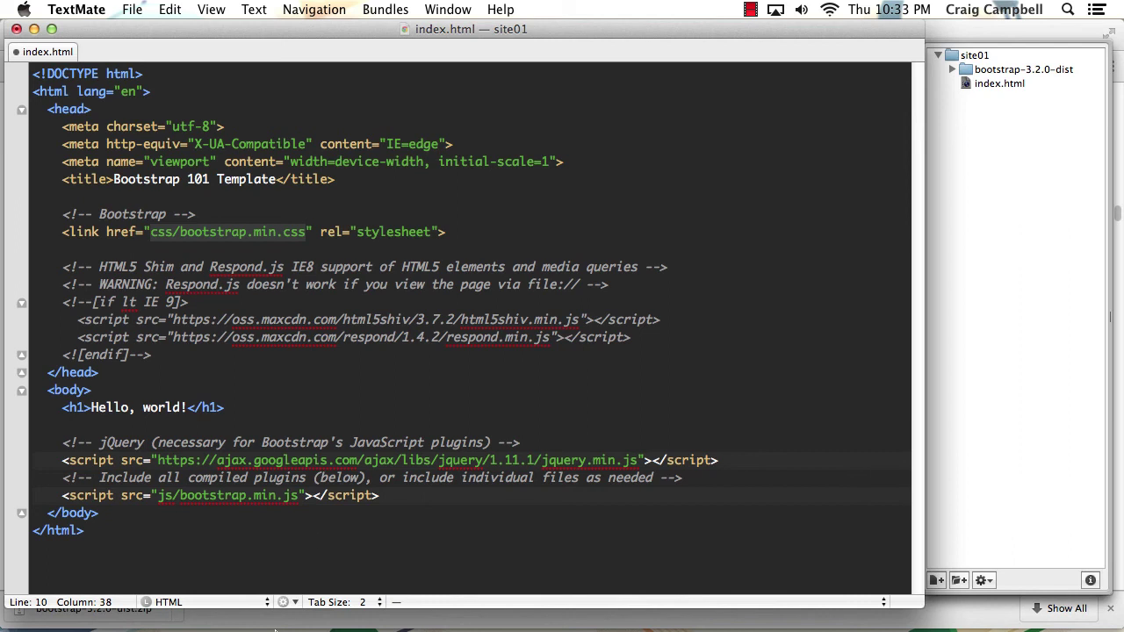
- Move the css, fonts and js folders from bootstrap-3.2.0-dist directly into site01
{"action": "left_click", "coordinate": [172, 597]}
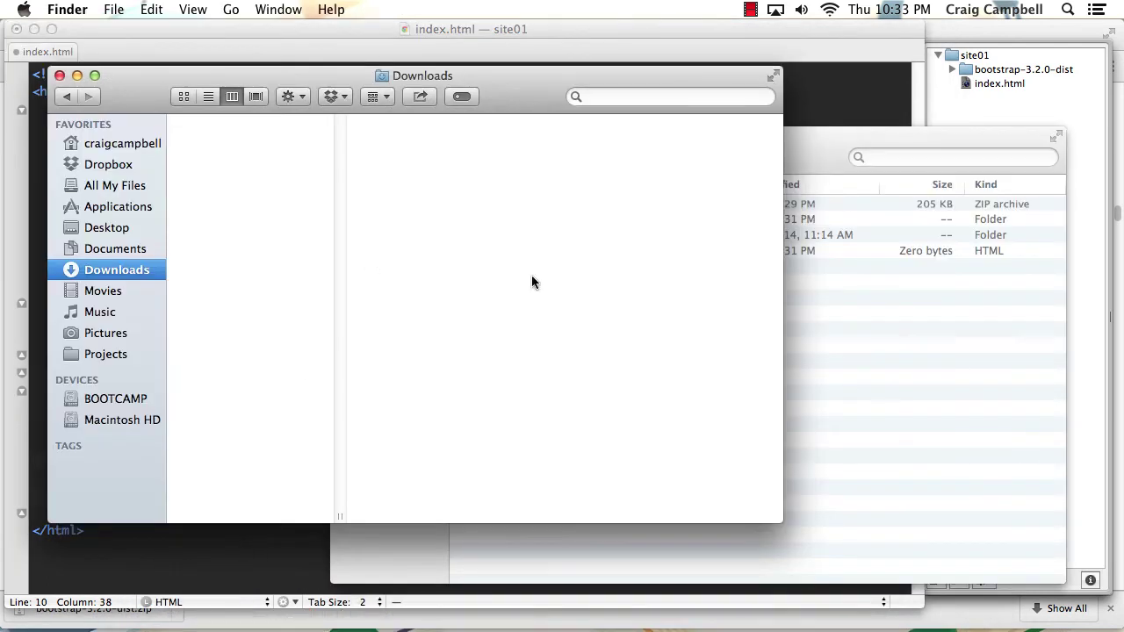
{"action": "left_click", "coordinate": [811, 336]}
{"action": "left_click_drag", "start_coordinate": [556, 129], "coordinate": [502, 108]}
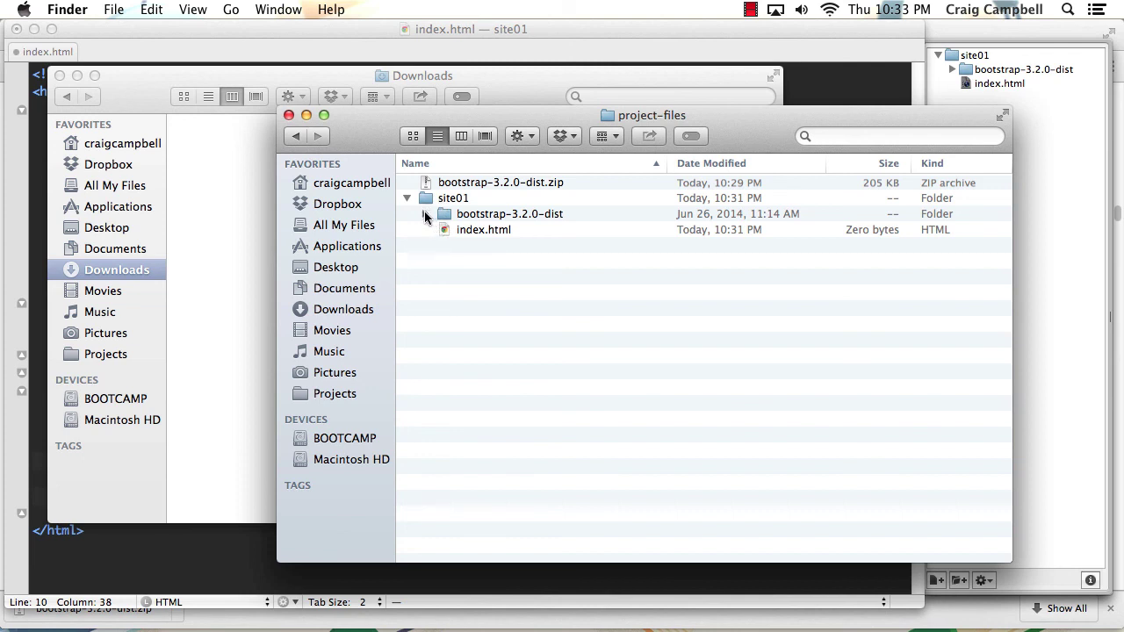
{"action": "left_click", "coordinate": [425, 214]}
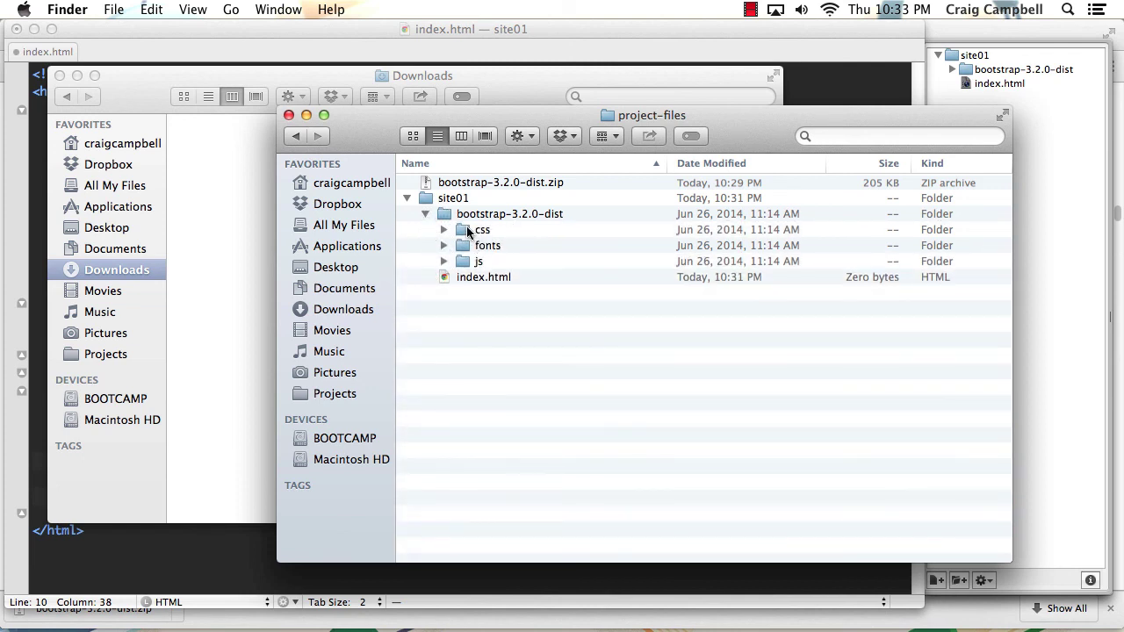
{"action": "left_click", "coordinate": [470, 232]}
{"action": "left_click", "coordinate": [466, 262], "text": "shift"}
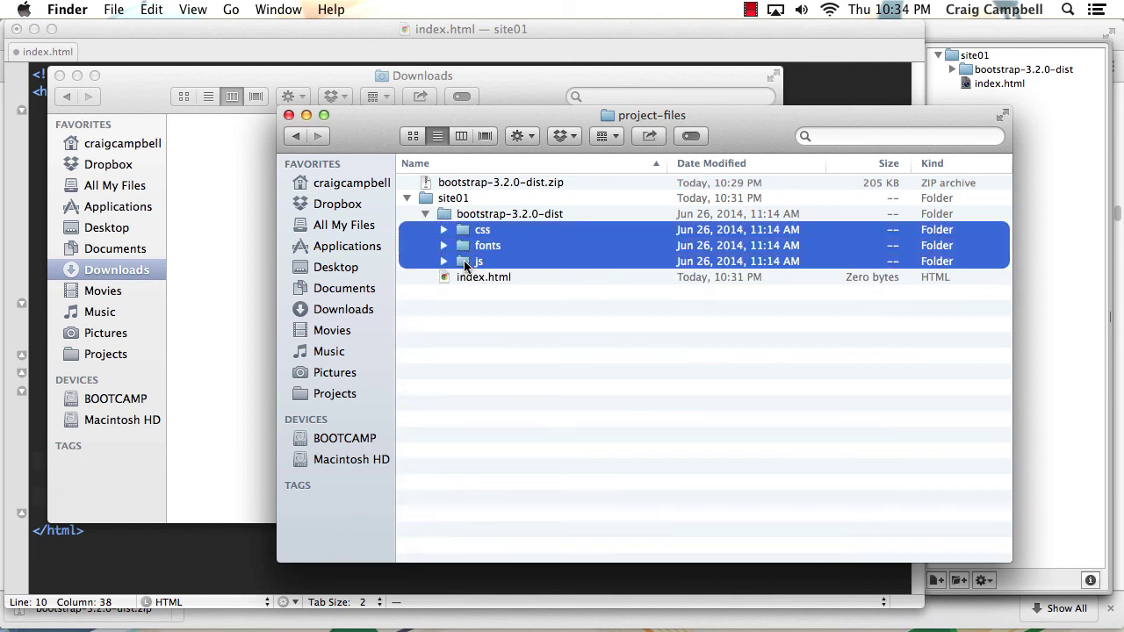
{"action": "left_click_drag", "start_coordinate": [465, 235], "coordinate": [427, 200]}
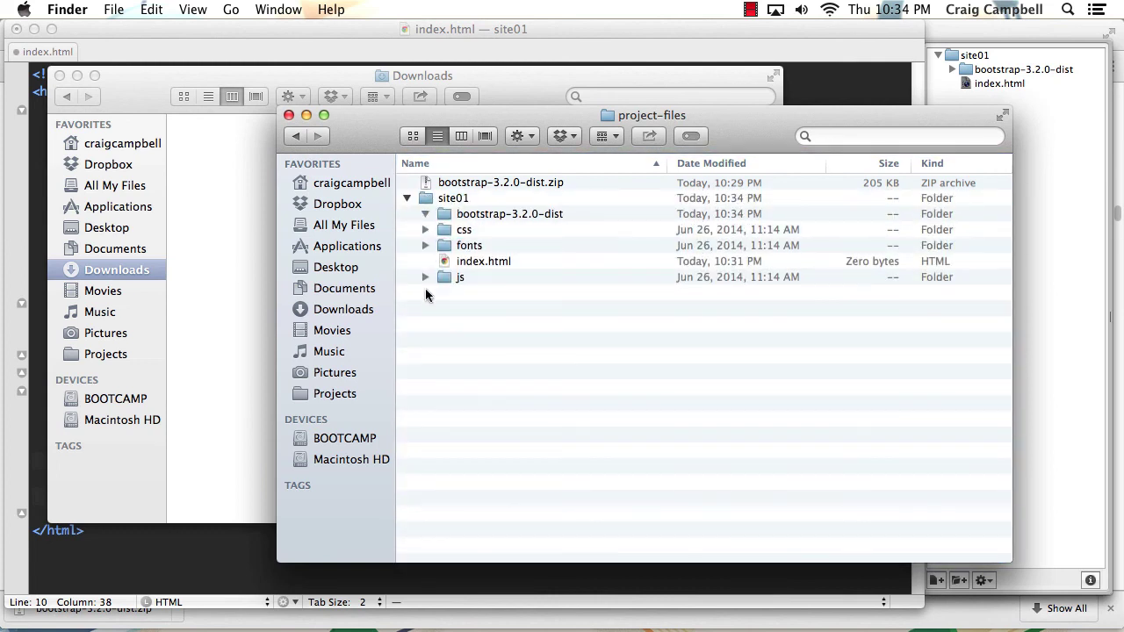
- Delete the emptied bootstrap-3.2.0-dist folder, leaving index.html beside css, fonts and js
{"action": "left_click", "coordinate": [451, 217]}
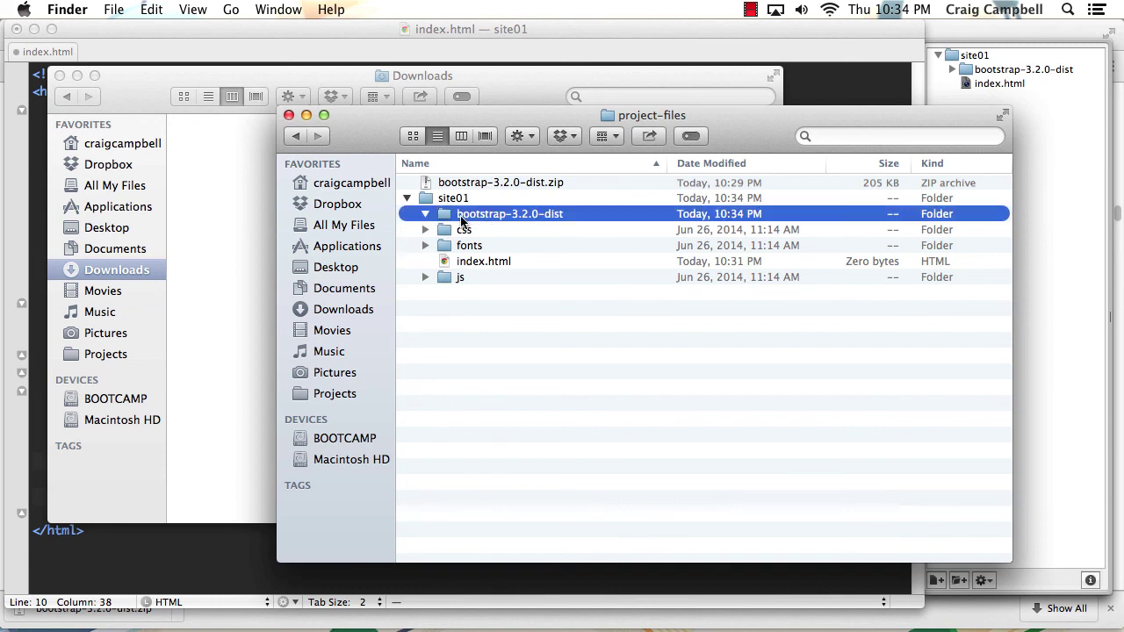
{"action": "key", "text": "super+BackSpace"}
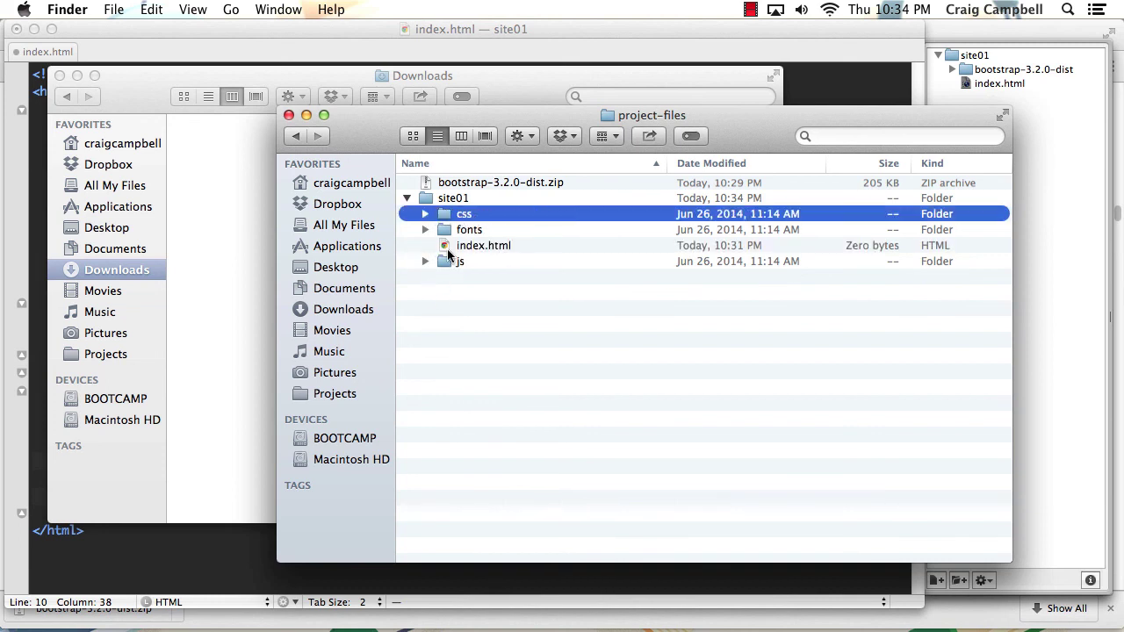
{"action": "left_click", "coordinate": [448, 249]}
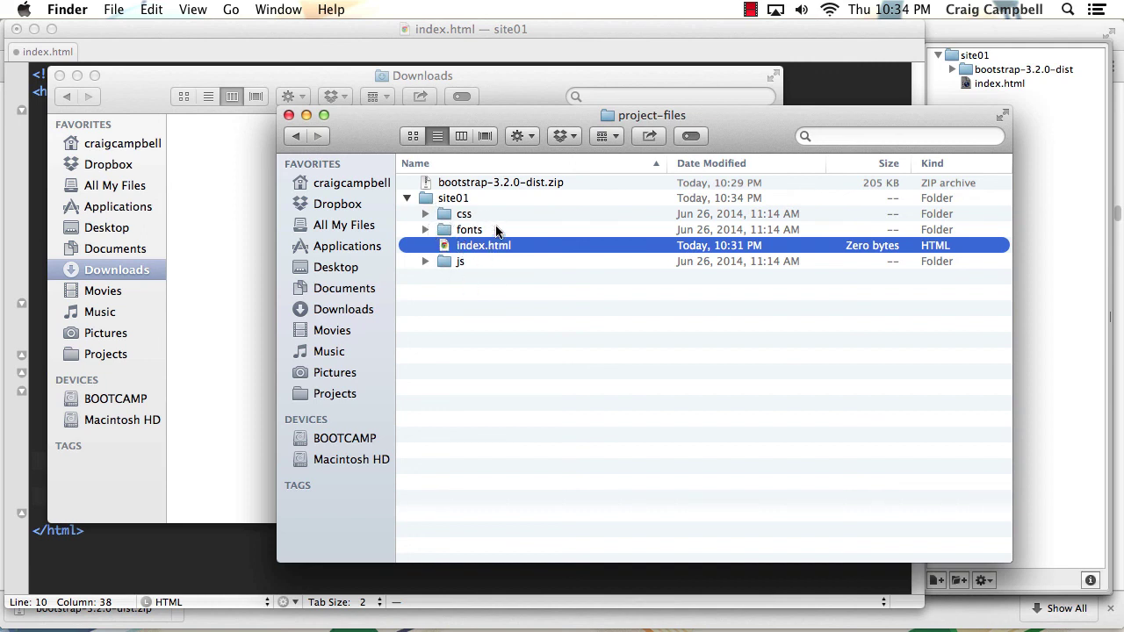
{"action": "left_click", "coordinate": [316, 33]}
- Save index.html and view it in Google Chrome as the 'Hello, world!' page
{"action": "left_click", "coordinate": [154, 233]}
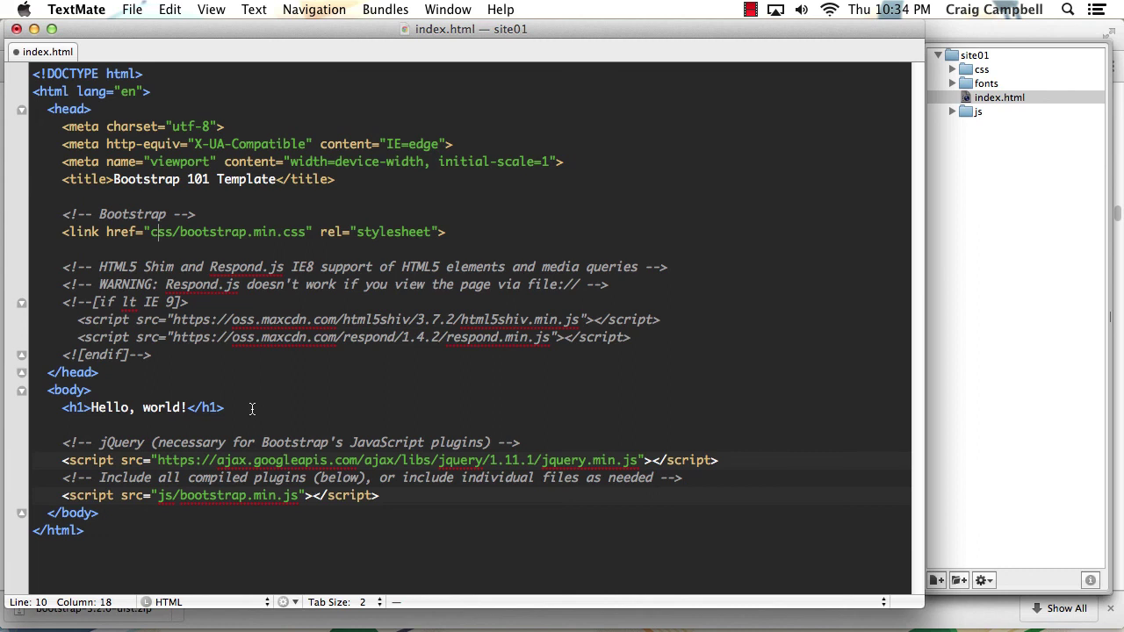
{"action": "key", "text": "super+s"}
{"action": "right_click", "coordinate": [972, 95]}
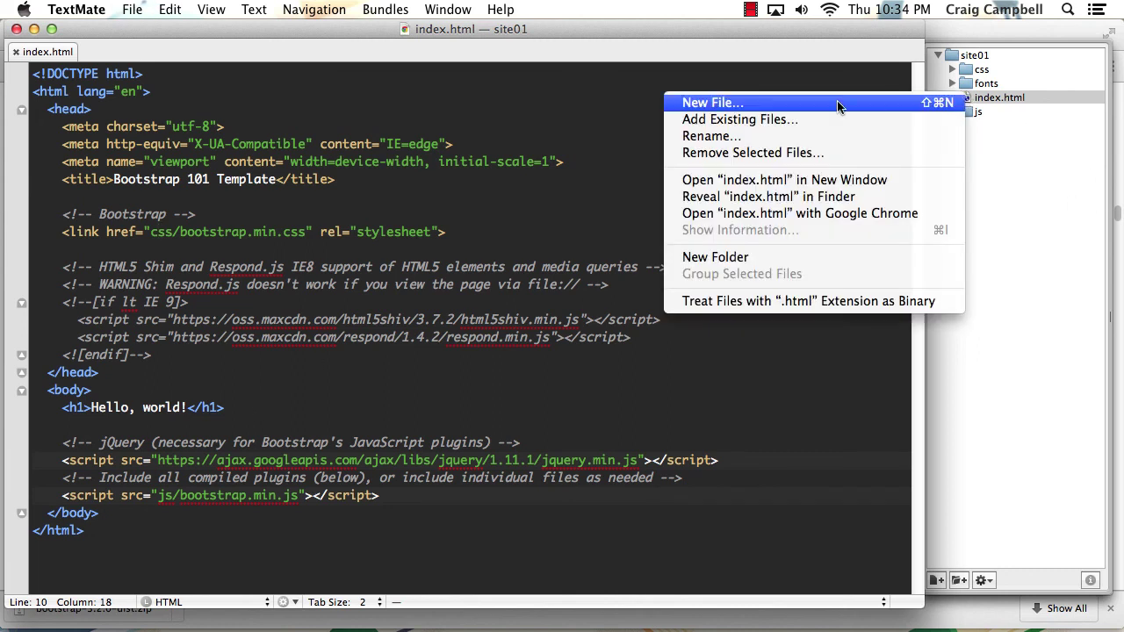
{"action": "left_click", "coordinate": [712, 218]}
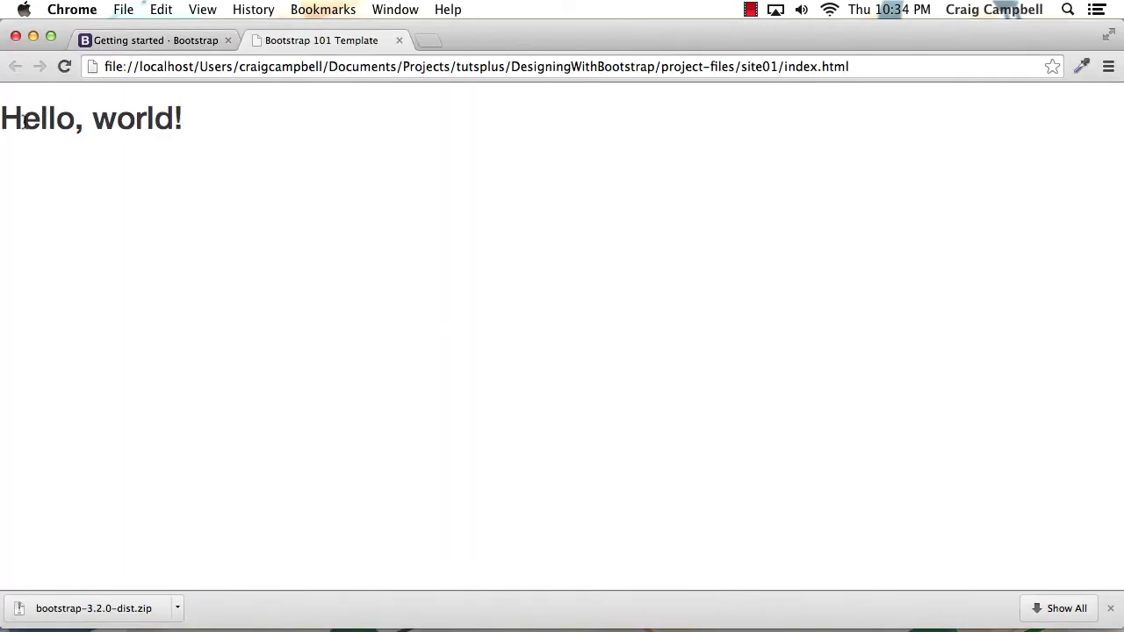
{"action": "left_click_drag", "start_coordinate": [21, 119], "coordinate": [205, 121]}
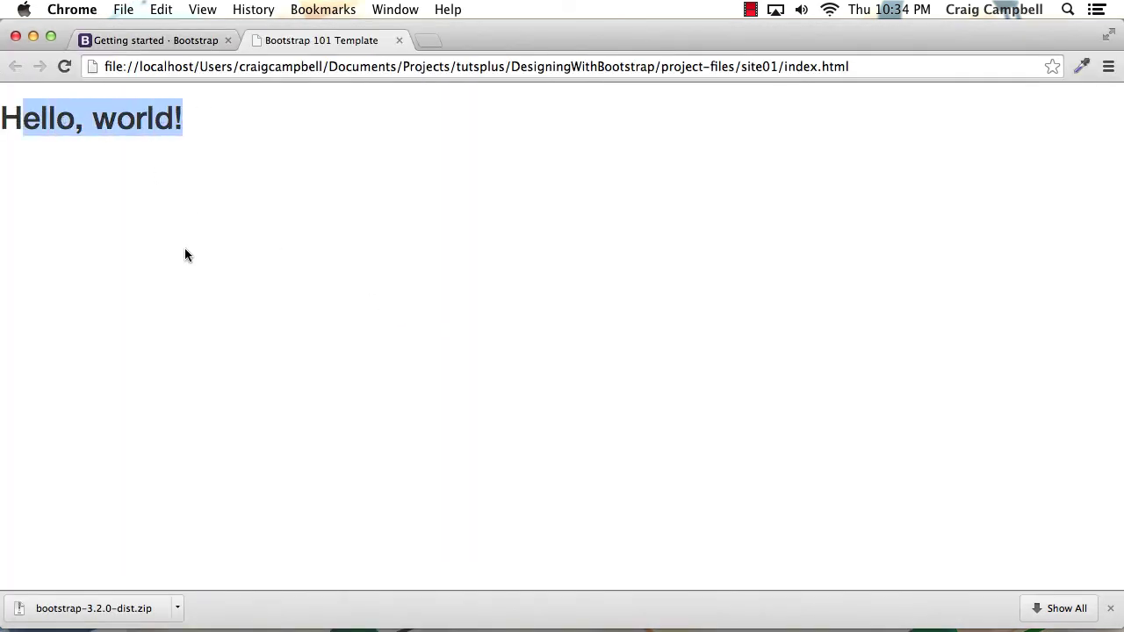
{"action": "left_click", "coordinate": [285, 226]}
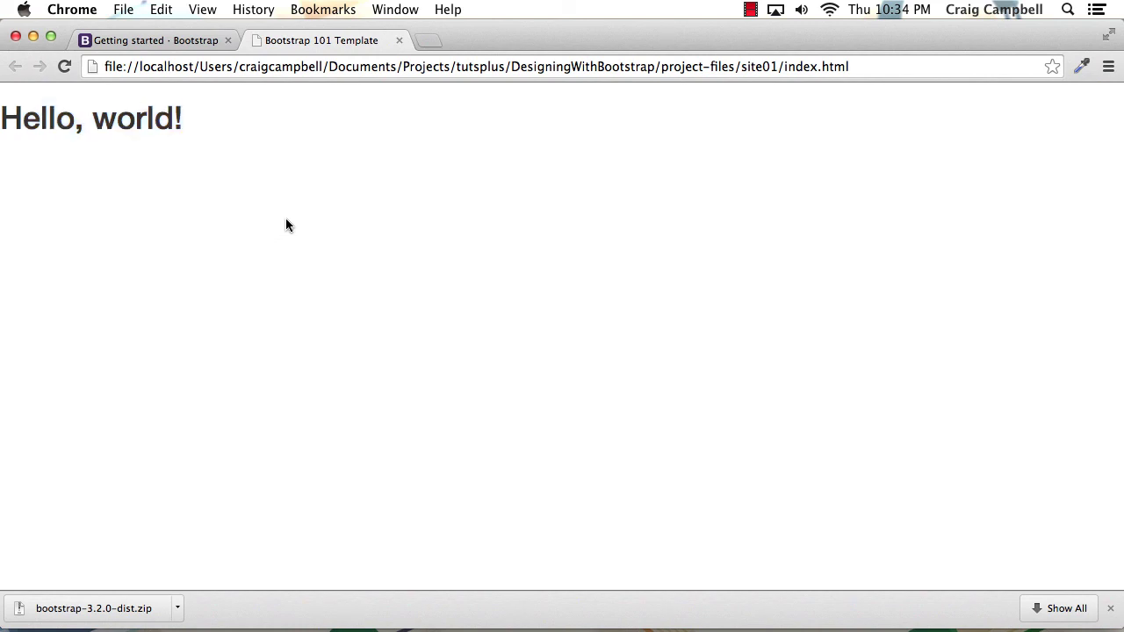